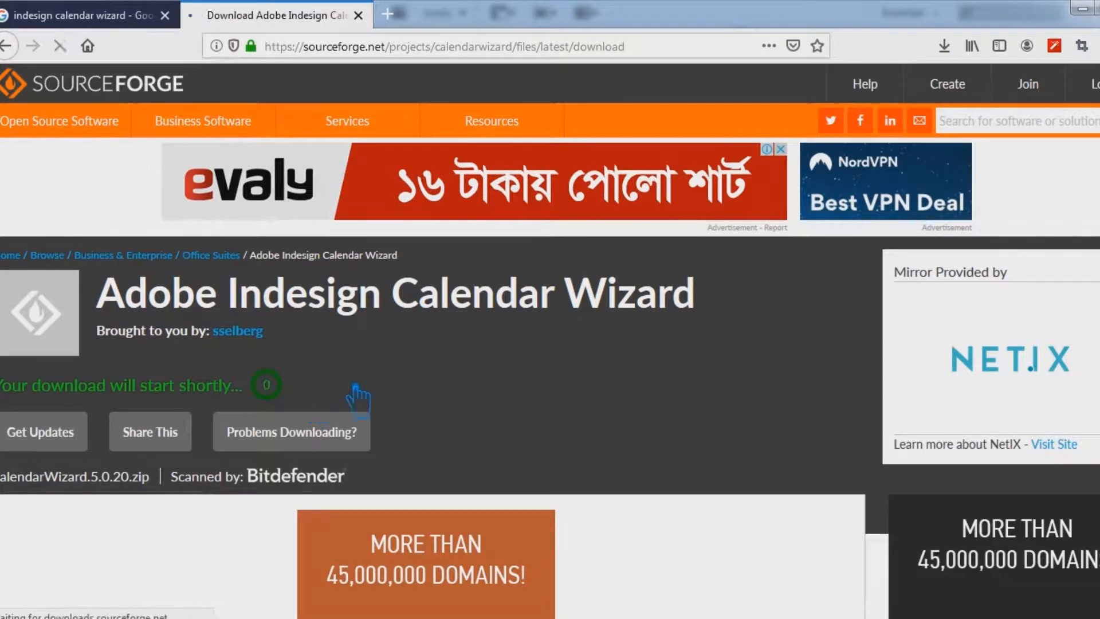
Step: Show the downloaded calendarWizard.5.0.20.zip in its containing folder
left_click(663, 421)
left_click(951, 54)
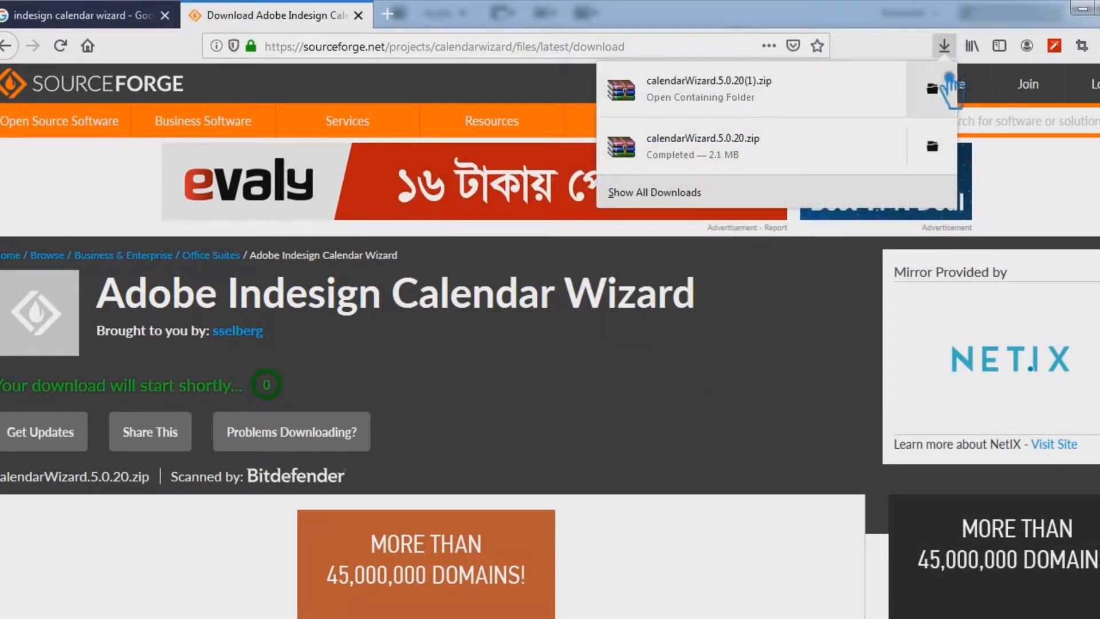
left_click(934, 148)
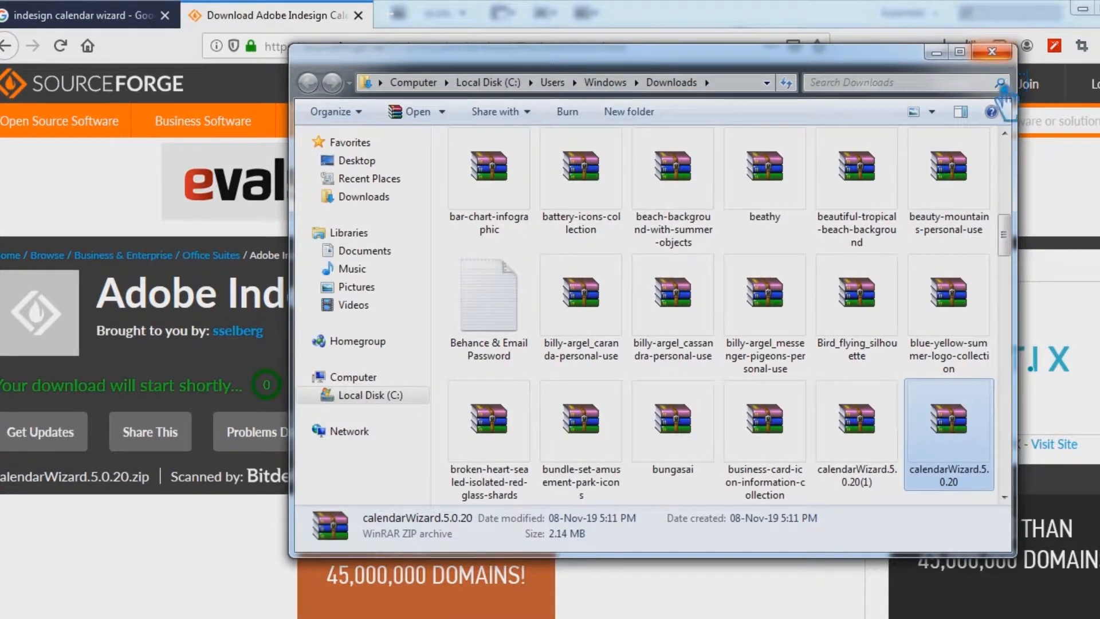
Step: Try to extract the calendarWizard.5.0.20 archive directly into the Downloads folder
left_click(894, 410)
left_click(968, 447)
right_click(968, 447)
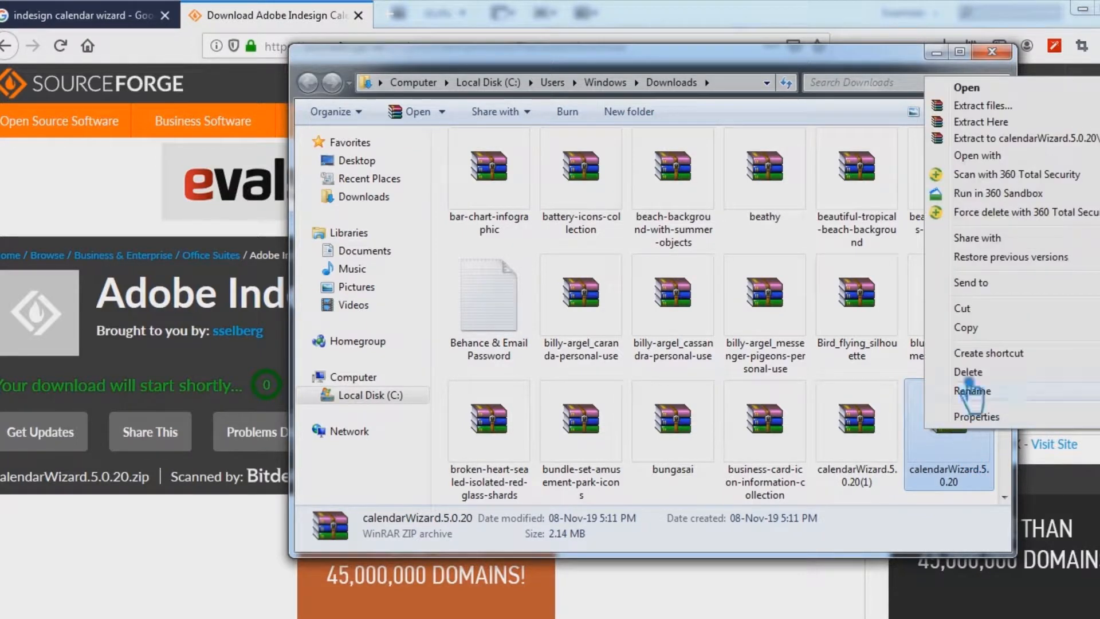
left_click(1010, 127)
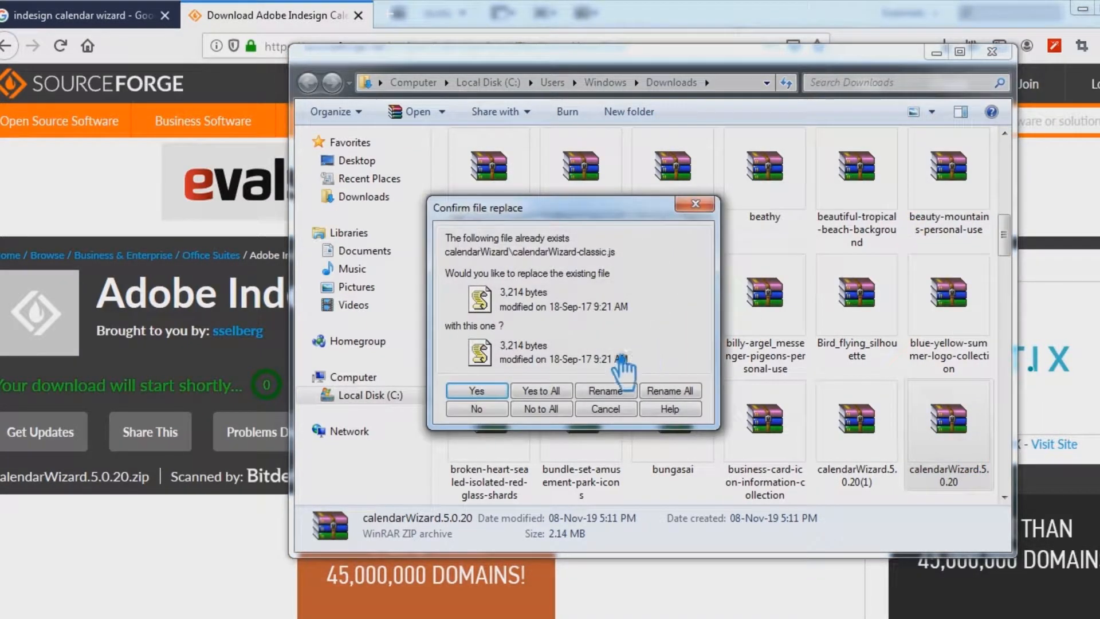
left_click(695, 204)
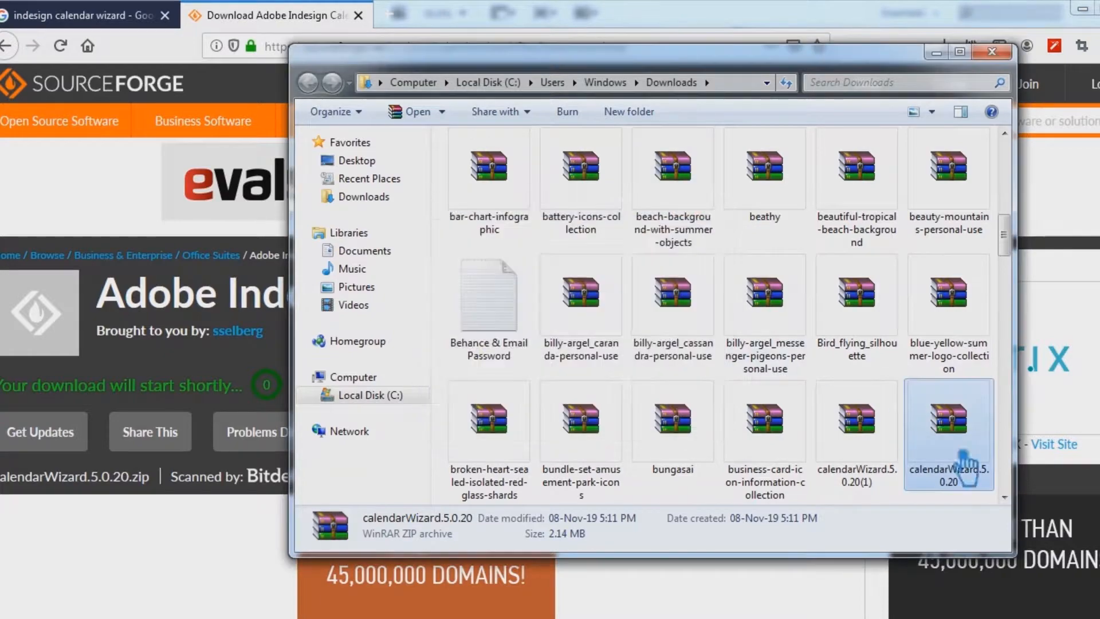
Step: Copy the extracted calendarWizard folder from the Downloads folder
left_click(879, 475)
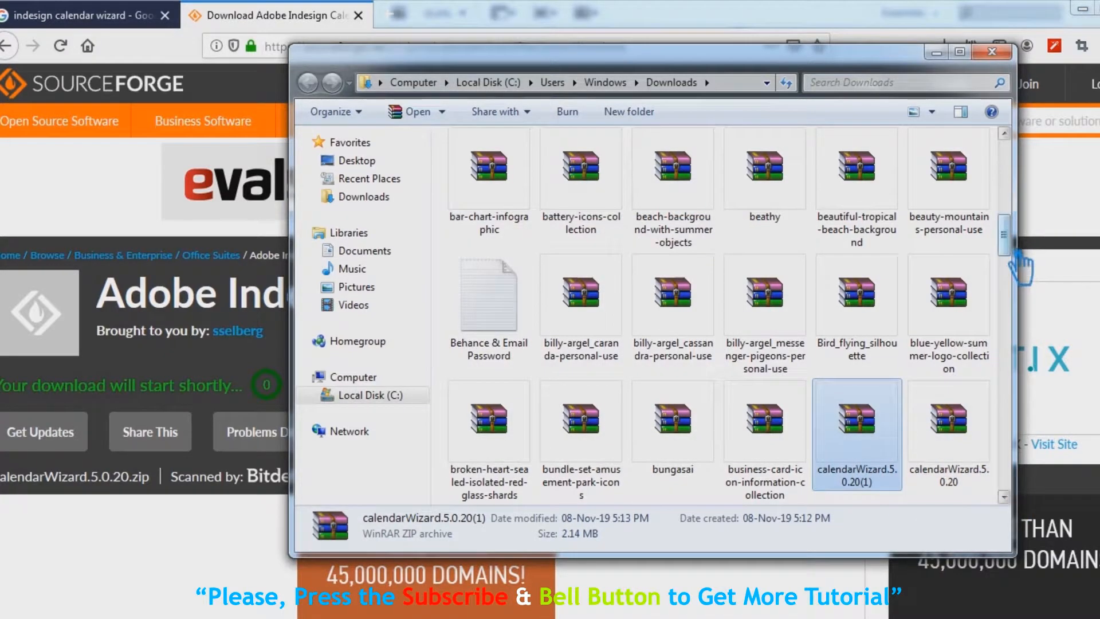
scroll(916, 257, "up", 10)
left_click(518, 198)
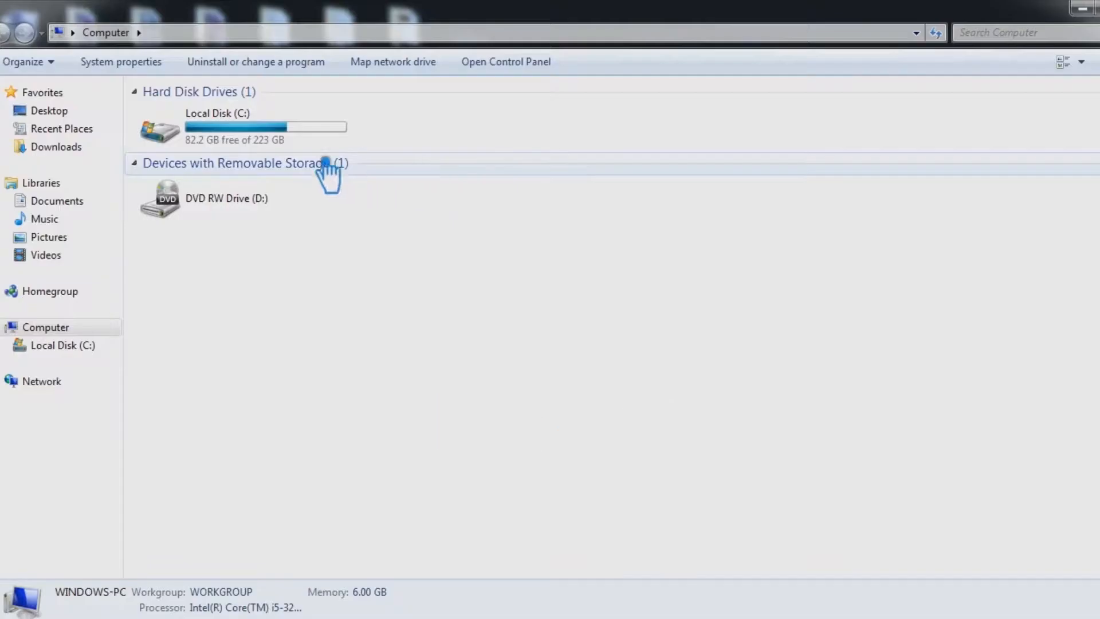
Step: Check the Adobe folder in C:\Program Files for an InDesign folder, and return to the root of Local Disk (C:)
left_click(281, 143)
double_click(281, 143)
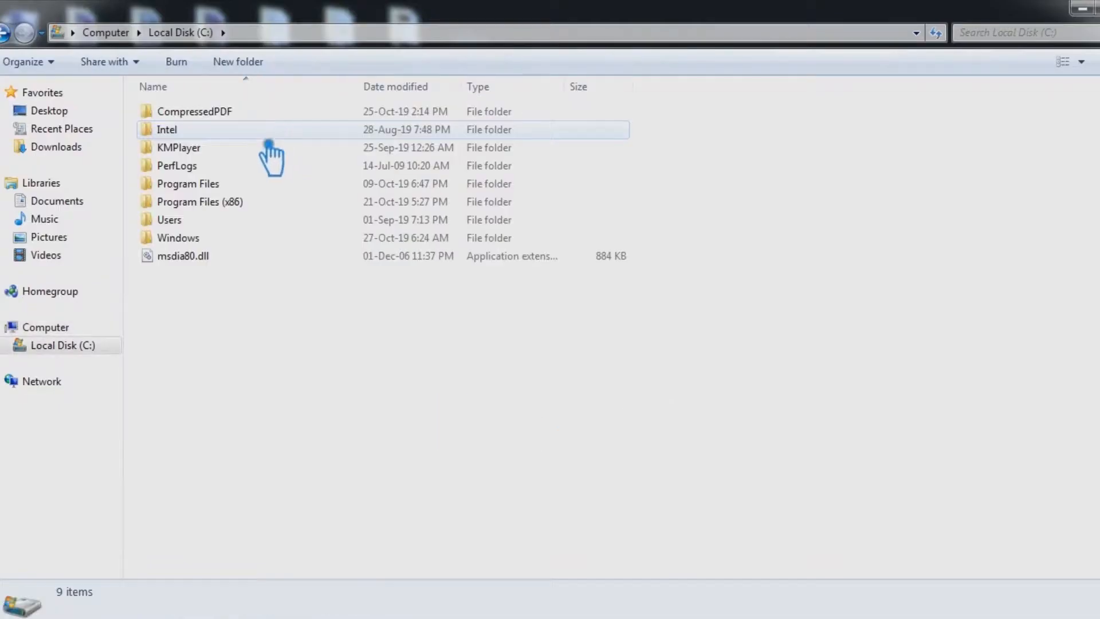
double_click(252, 192)
left_click(237, 115)
double_click(237, 114)
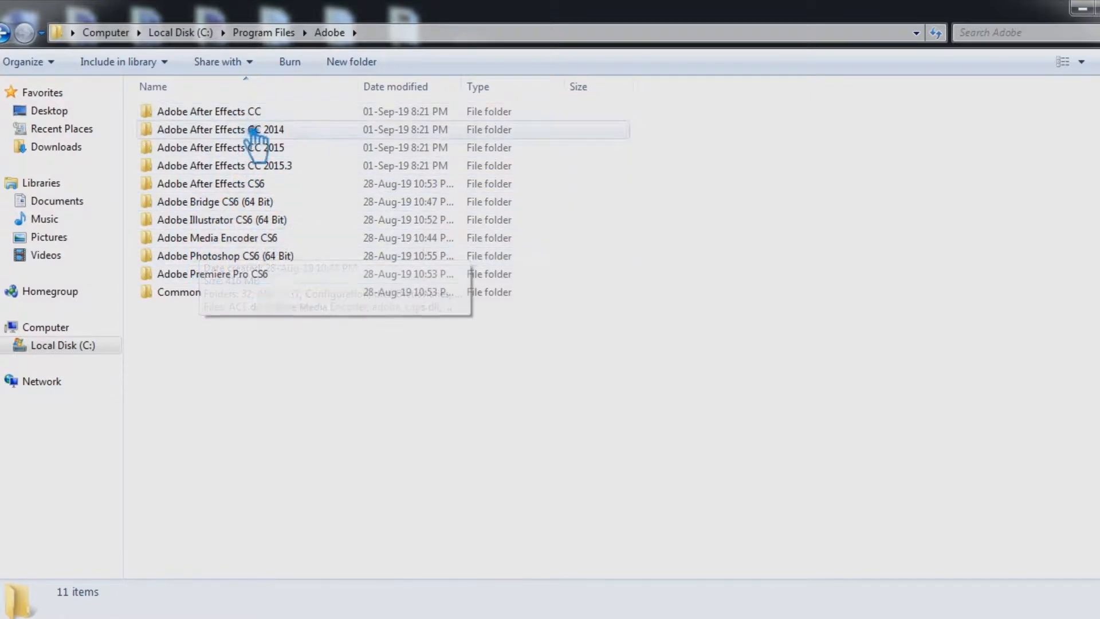
left_click(6, 32)
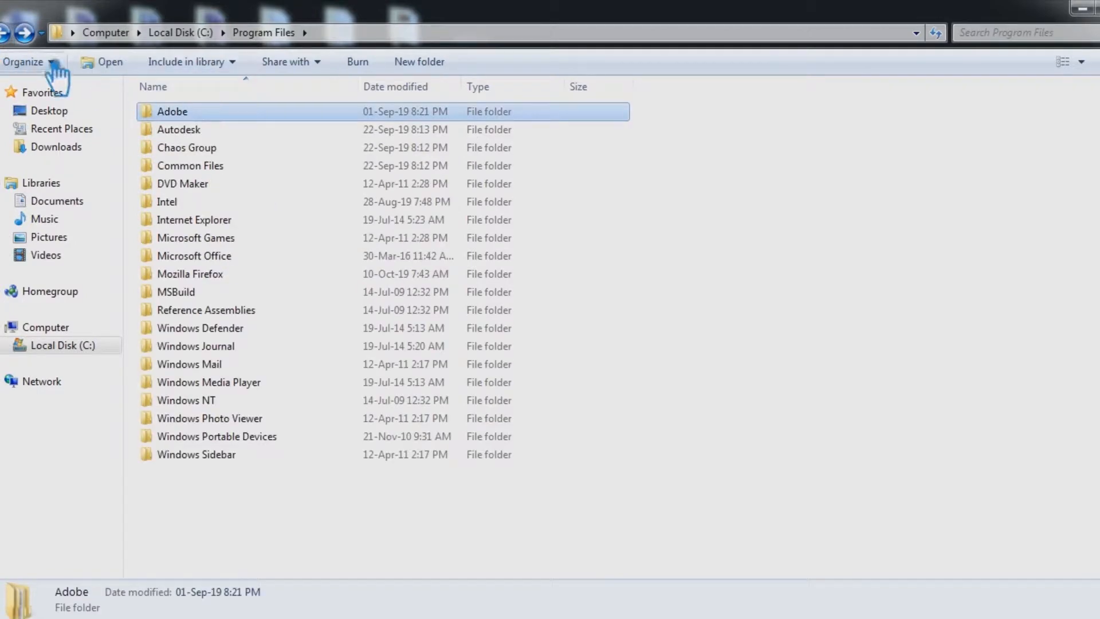
left_click(8, 33)
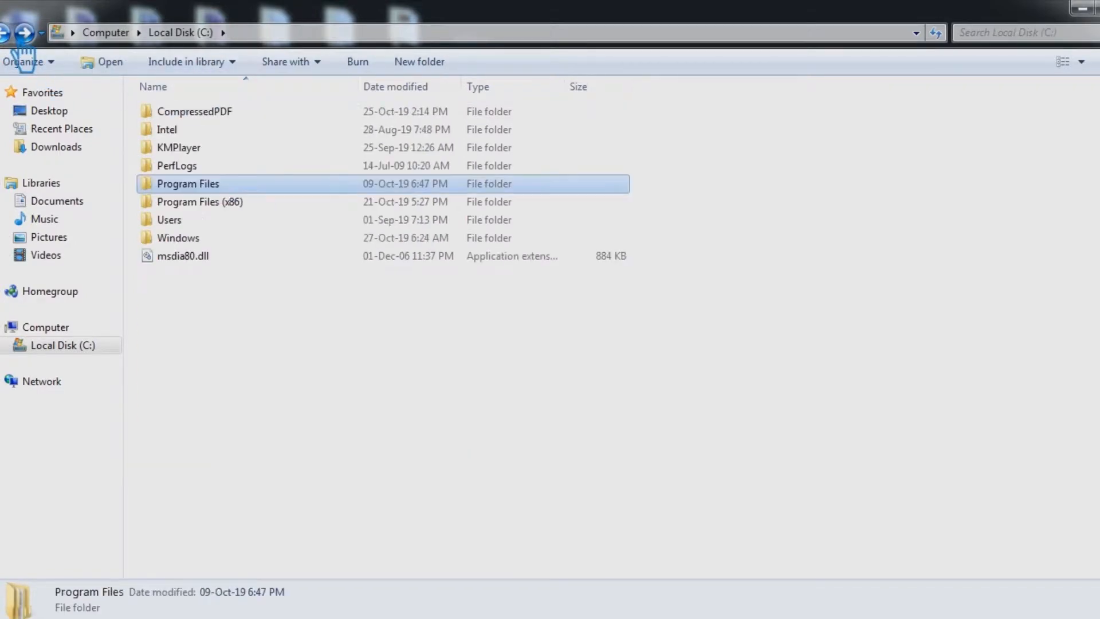
Step: Open the Scripts Panel folder inside Program Files (x86)\Adobe\Adobe InDesign CS6\Scripts
double_click(227, 204)
double_click(205, 136)
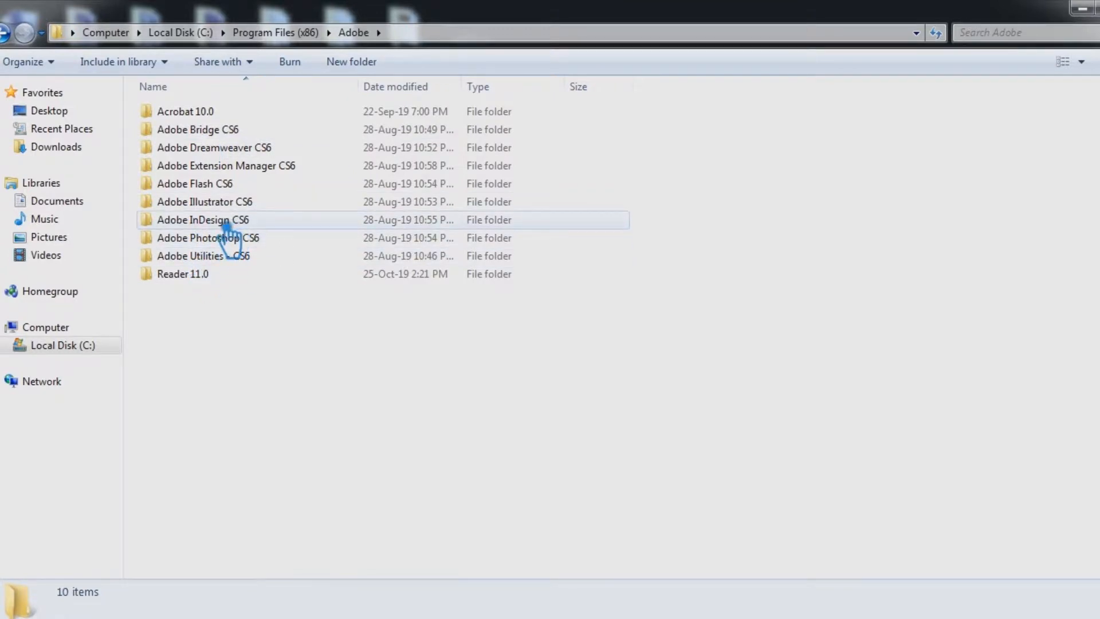
double_click(203, 220)
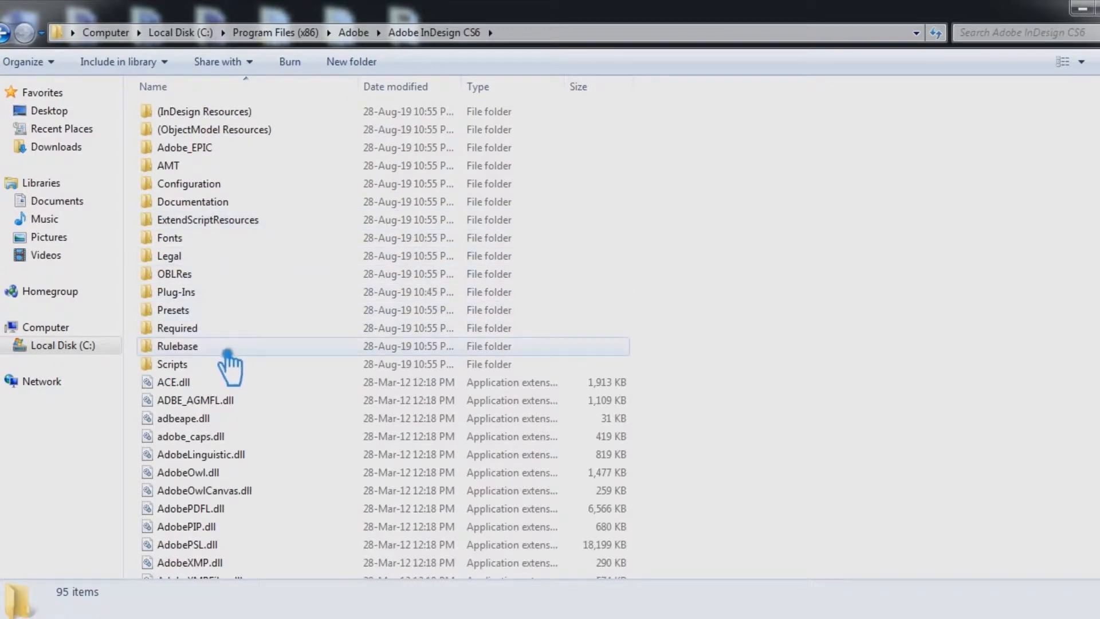
double_click(230, 363)
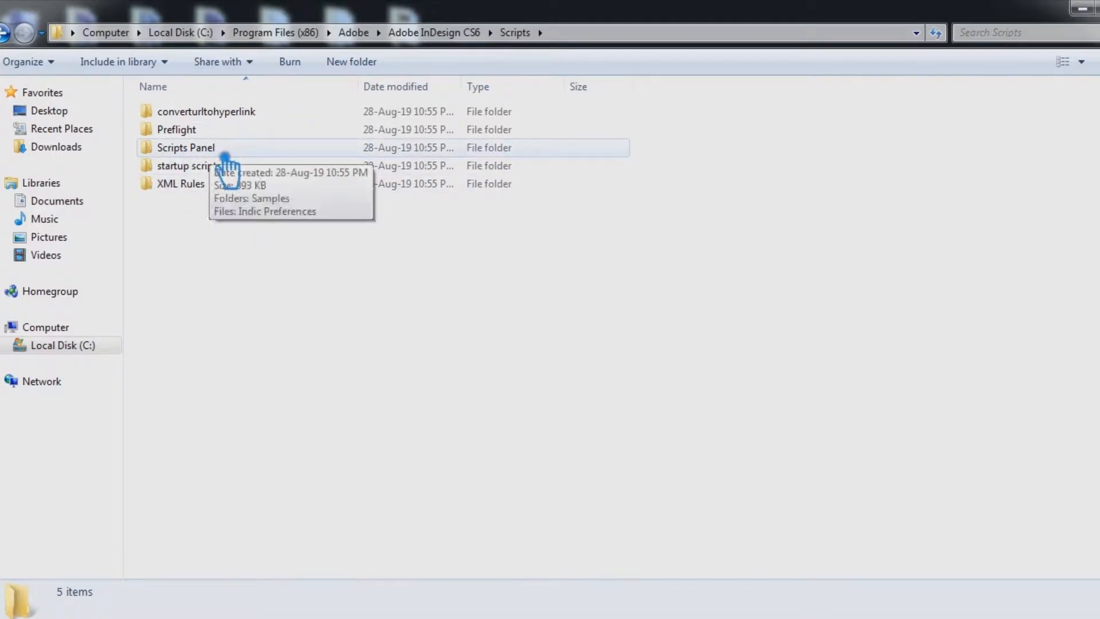
double_click(225, 155)
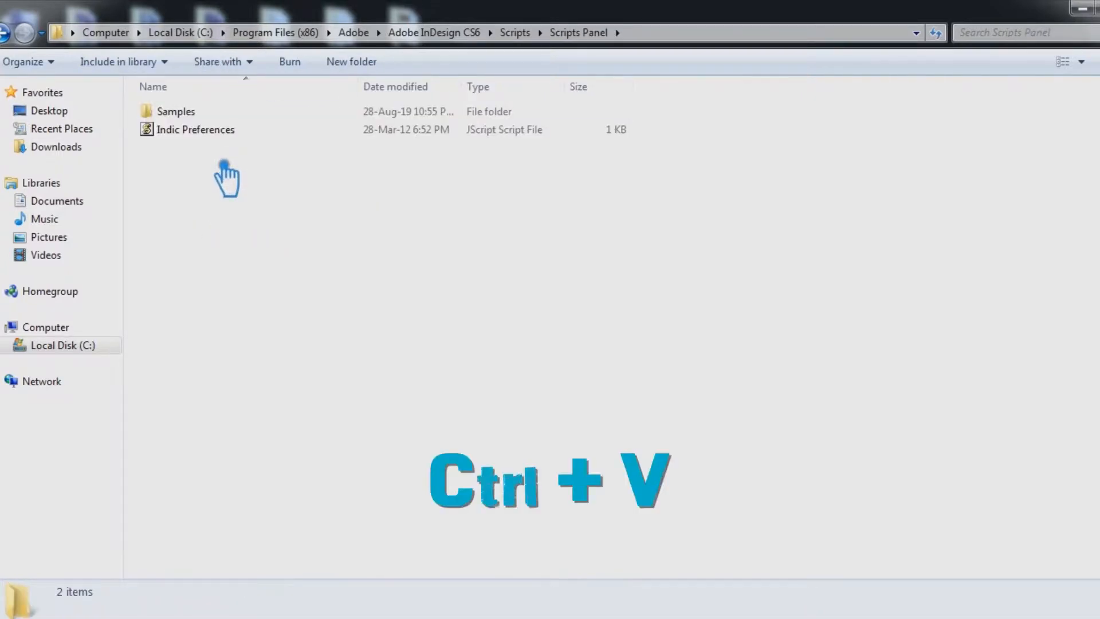
Step: Paste the copied calendarWizard folder into the Scripts Panel folder, granting the permission to continue
key("ctrl+v")
left_click(570, 393)
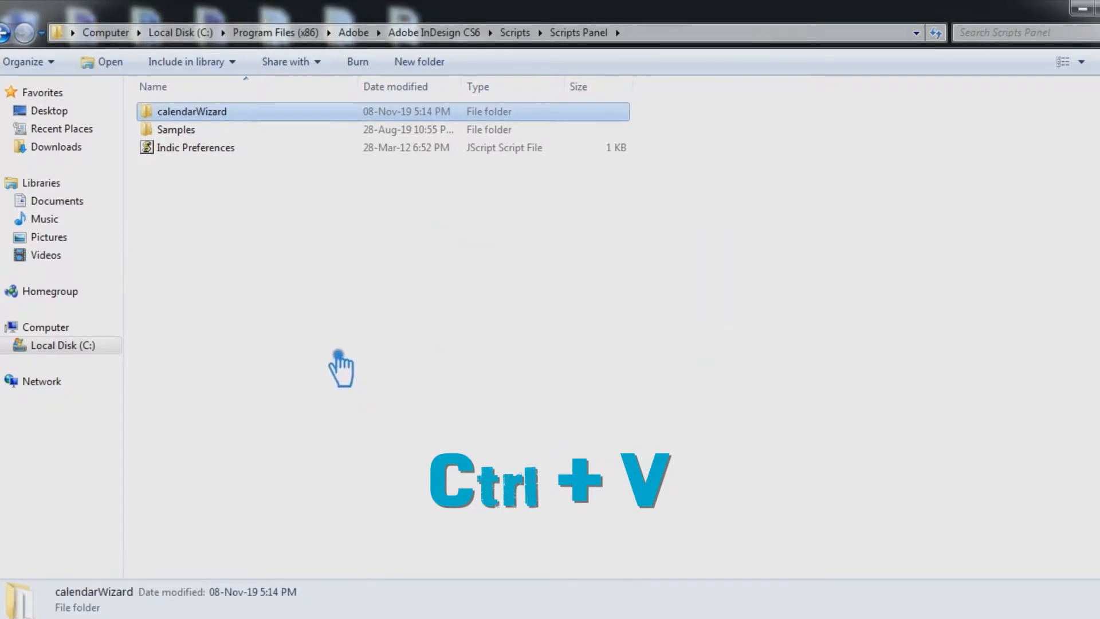
left_click(350, 343)
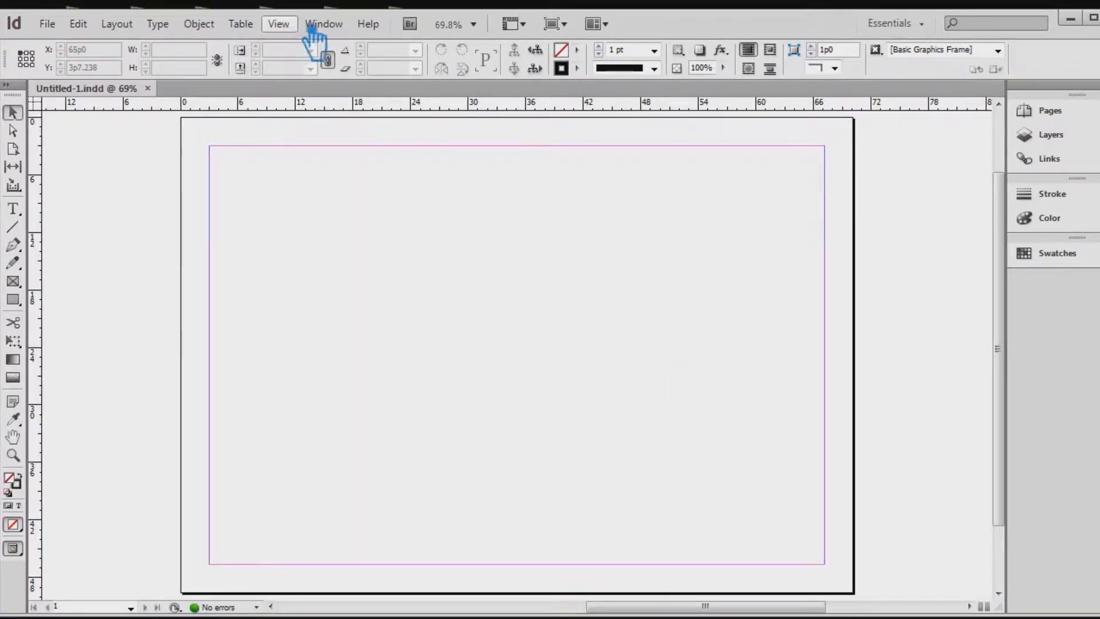
Step: Display InDesign's application scripts and run calendarWizard.js from the calendarWizard folder
left_click(324, 24)
mouse_move(418, 467)
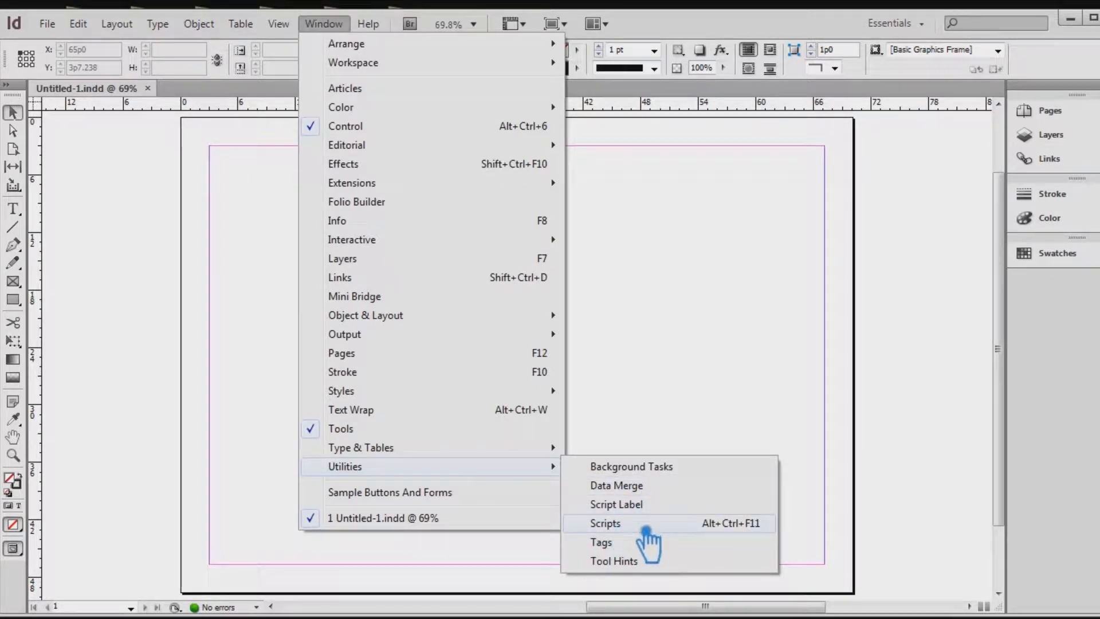
left_click(646, 523)
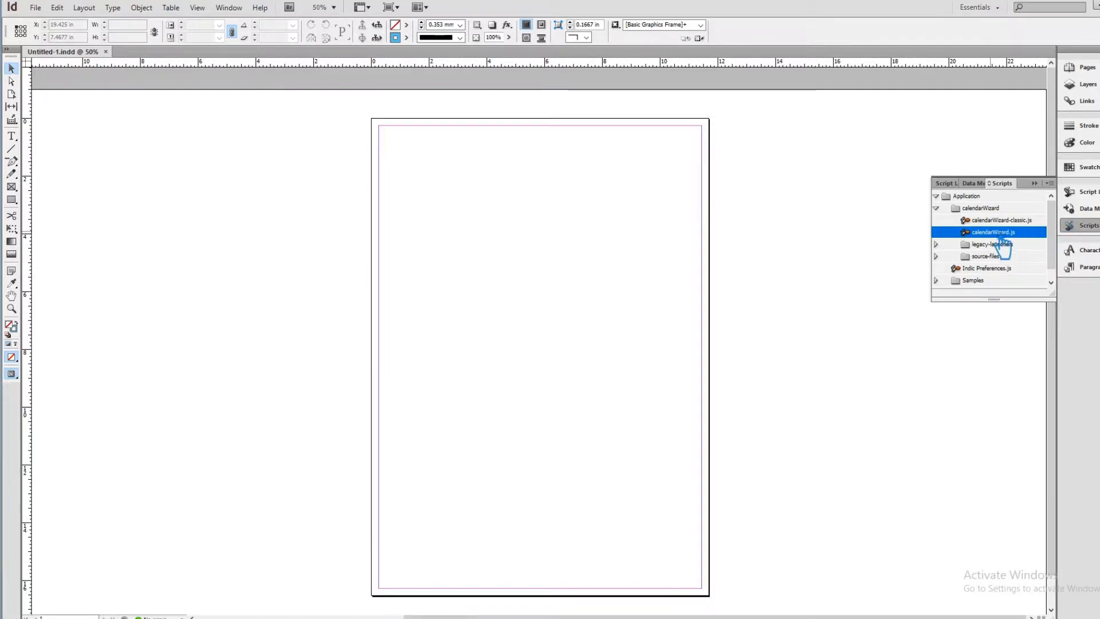
double_click(1001, 234)
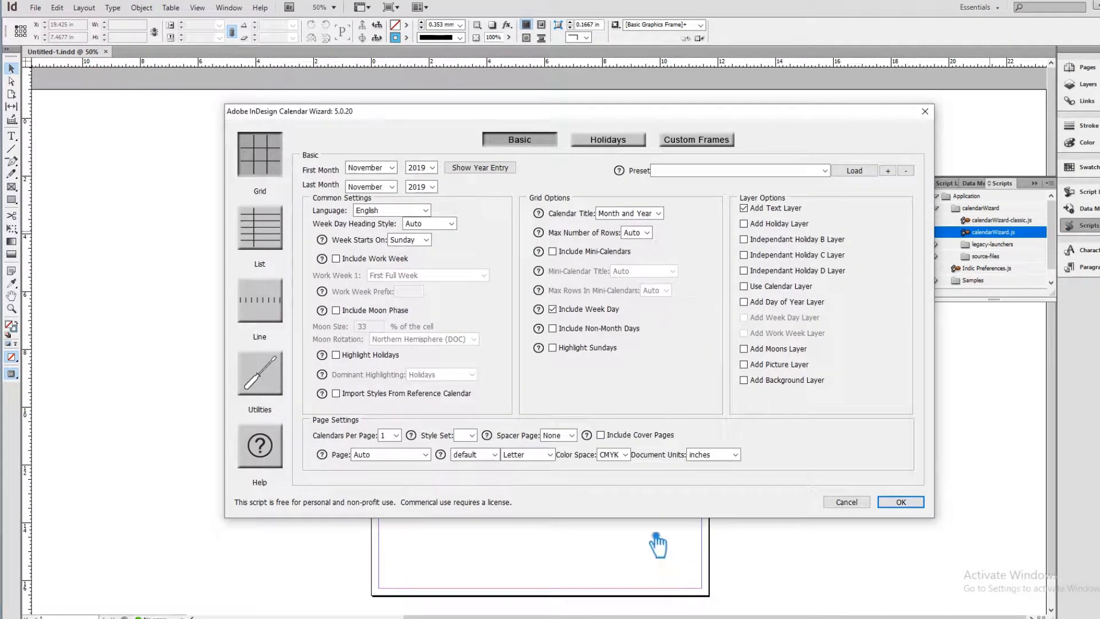
Step: Set the calendar range from January 2020 as first month to December 2020 as last month
left_click(392, 168)
left_click(360, 179)
left_click(391, 187)
left_click(373, 306)
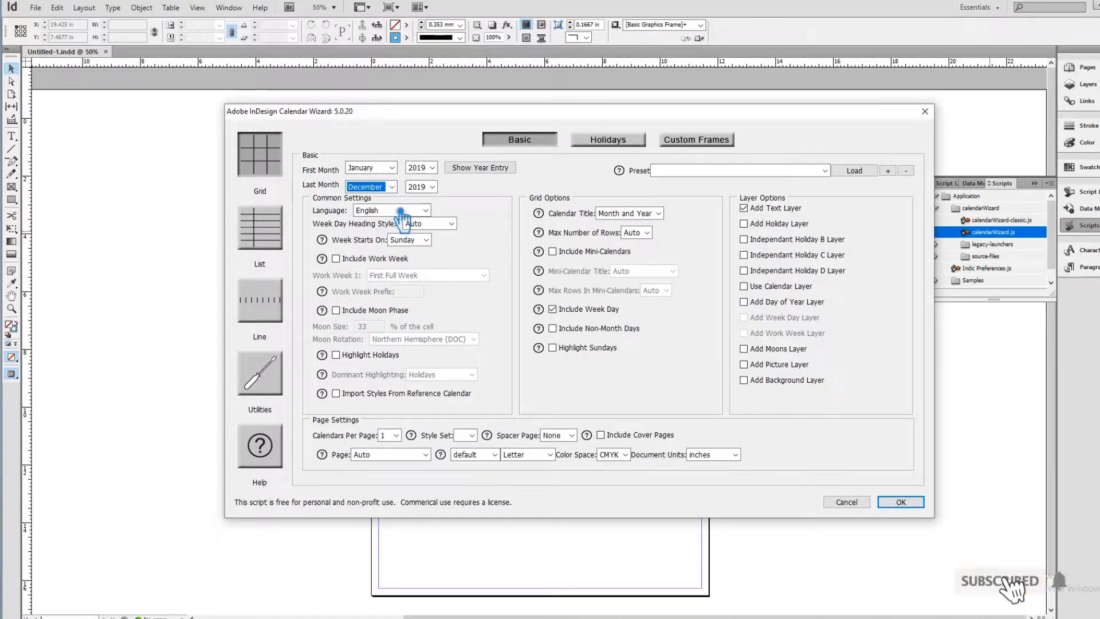
left_click(432, 168)
left_click(431, 268)
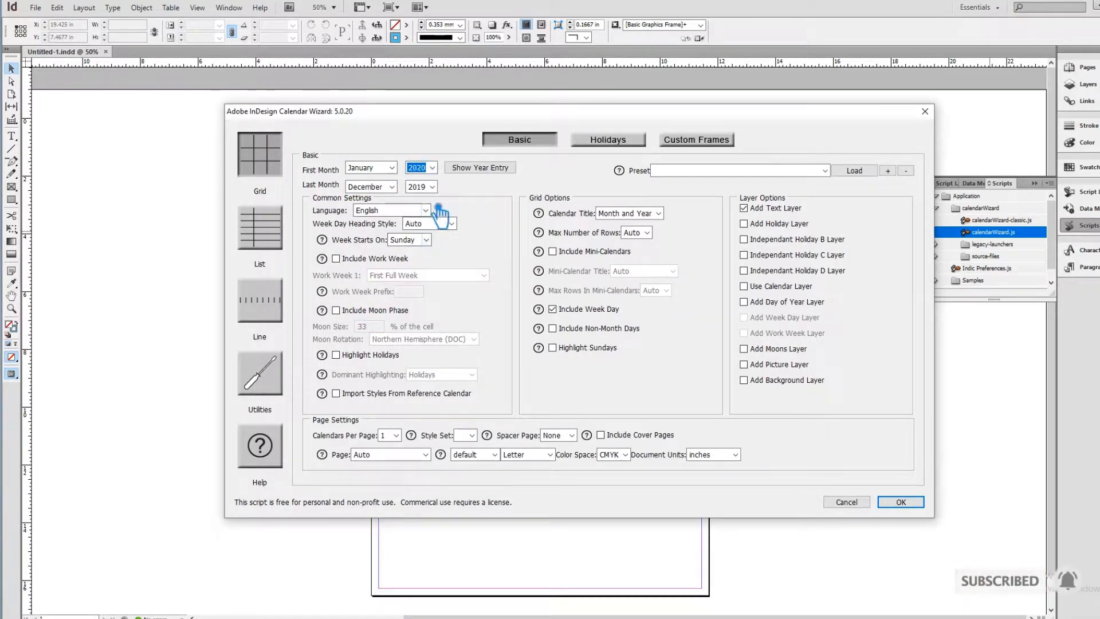
left_click(432, 187)
left_click(429, 286)
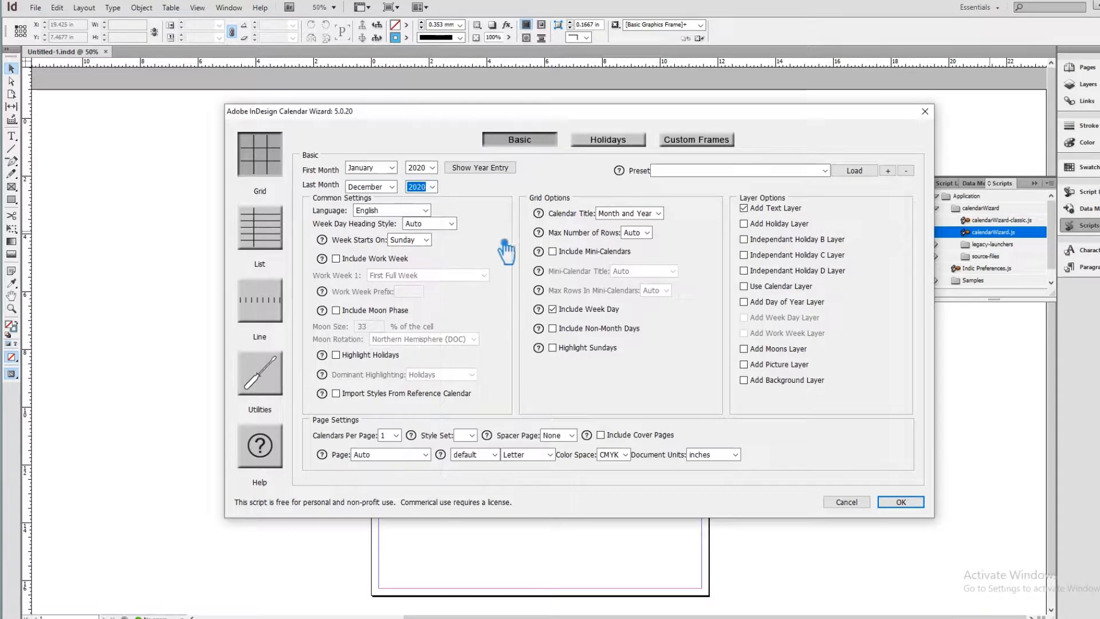
Step: Set the week day heading style to Short: S and enable Highlight Holidays
left_click(451, 224)
left_click(447, 237)
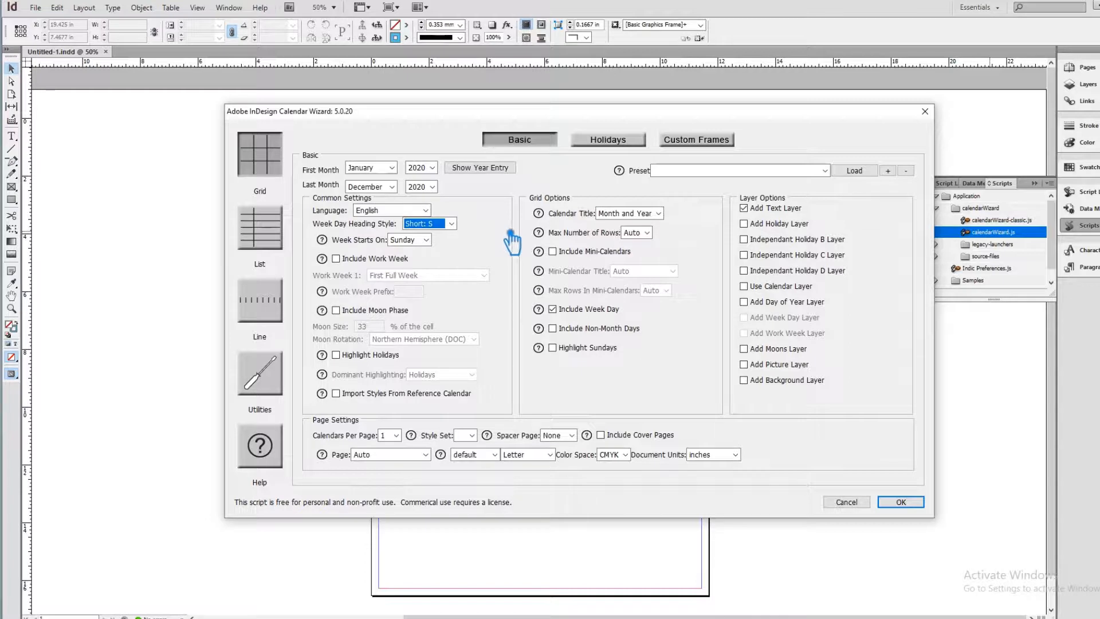
left_click(439, 240)
left_click(440, 241)
left_click(347, 355)
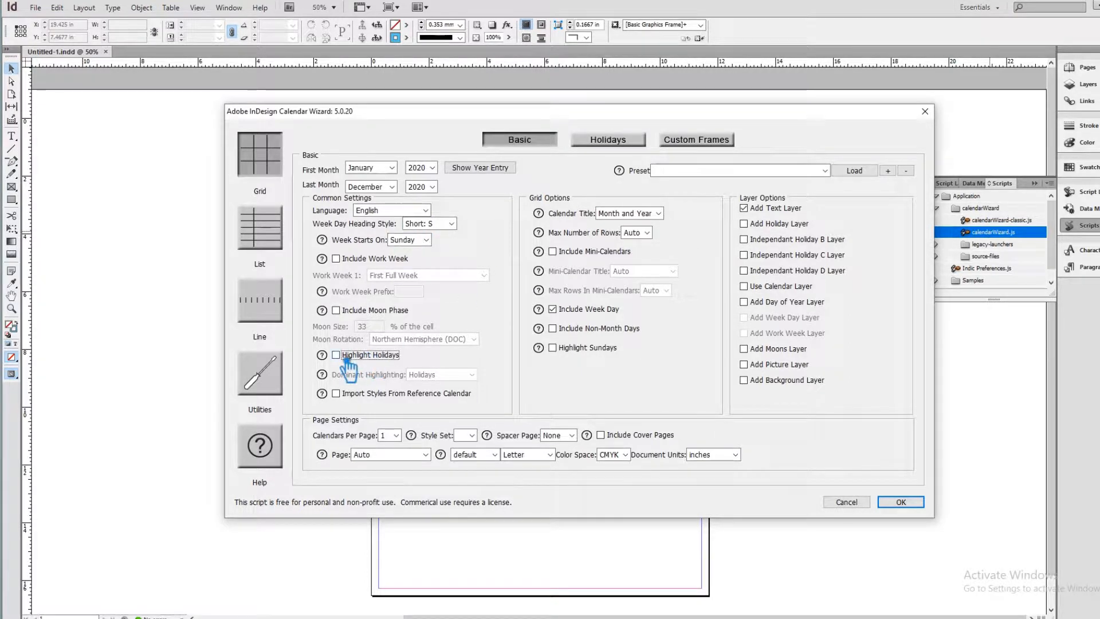
Step: Set the page settings to 12 calendars per page in a new A4 landscape document
left_click(396, 435)
left_click(387, 547)
left_click(426, 454)
left_click(424, 488)
left_click(493, 455)
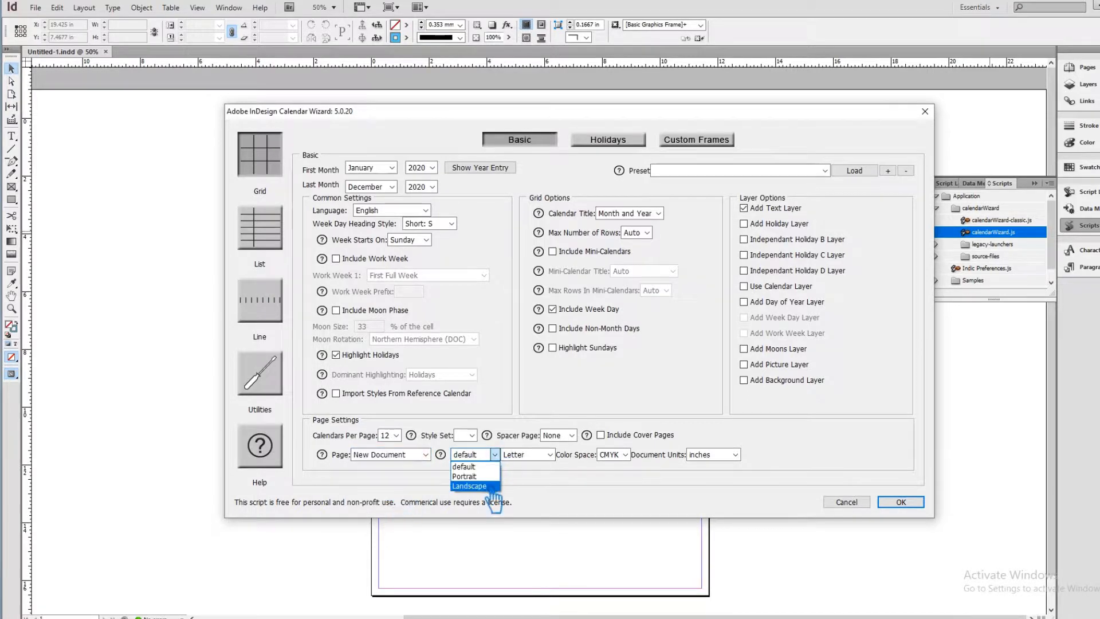
left_click(481, 488)
left_click(549, 454)
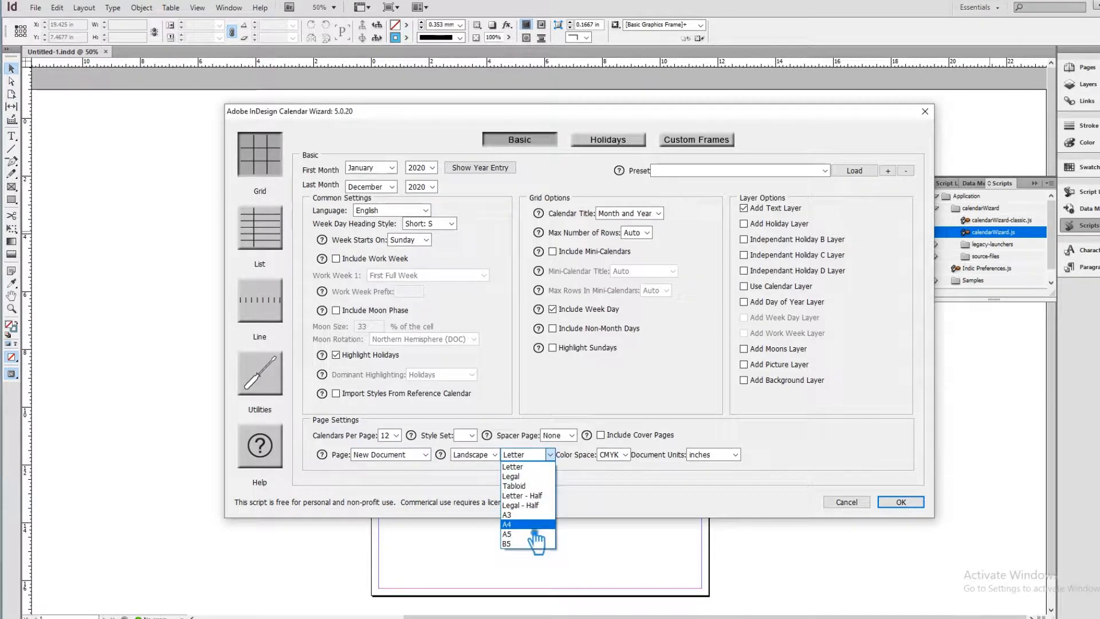
left_click(535, 525)
Step: Choose None for the spacer page and 6 for the style set
left_click(571, 435)
left_click(573, 445)
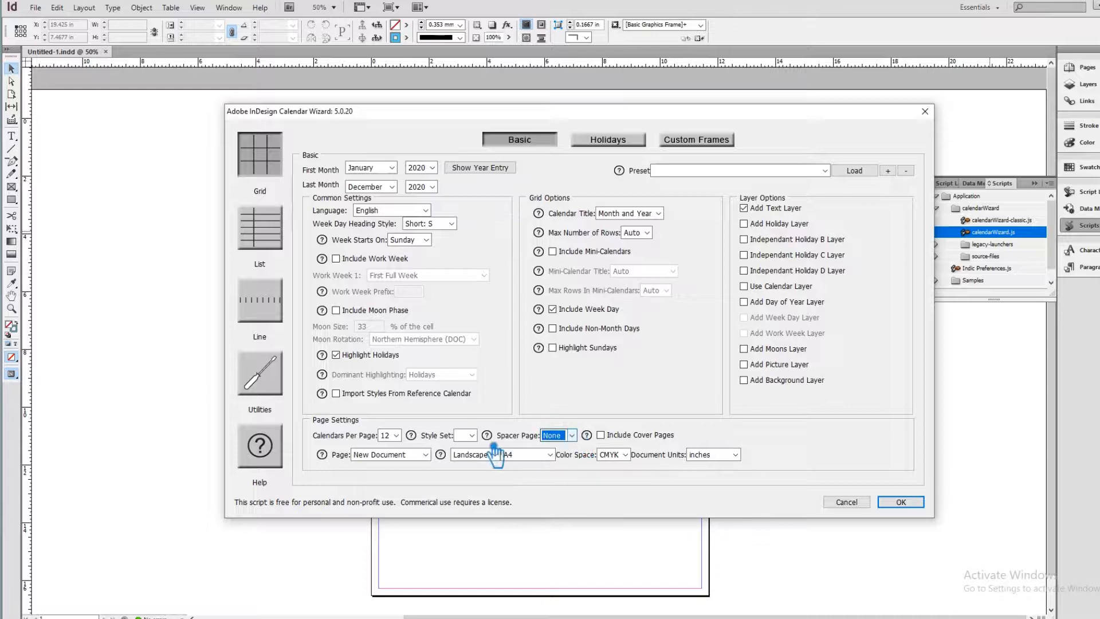
left_click(471, 436)
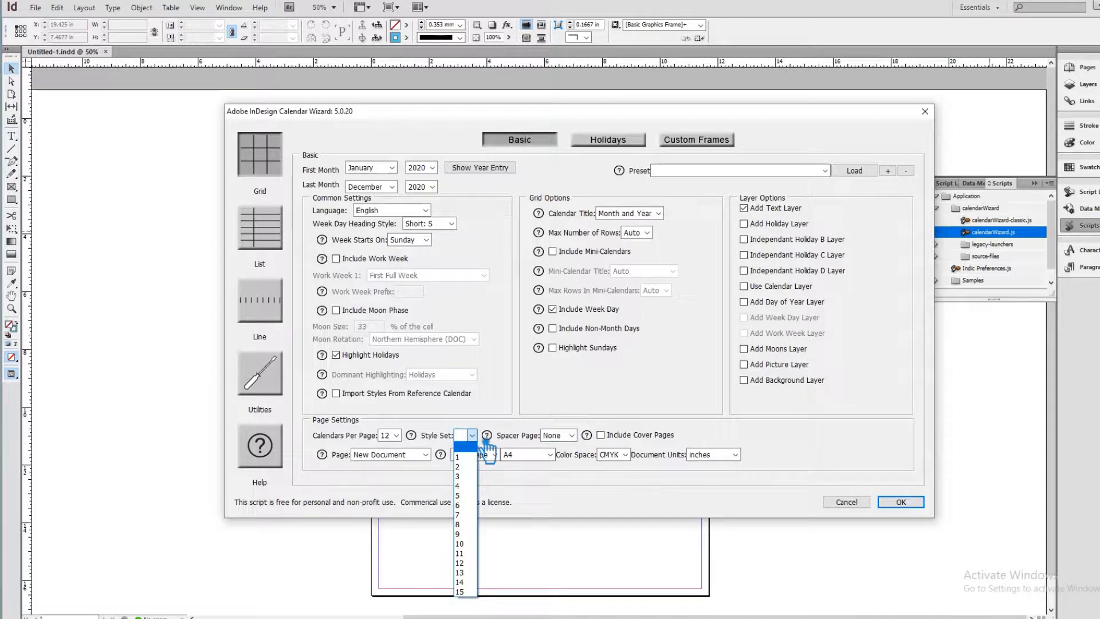
left_click(470, 505)
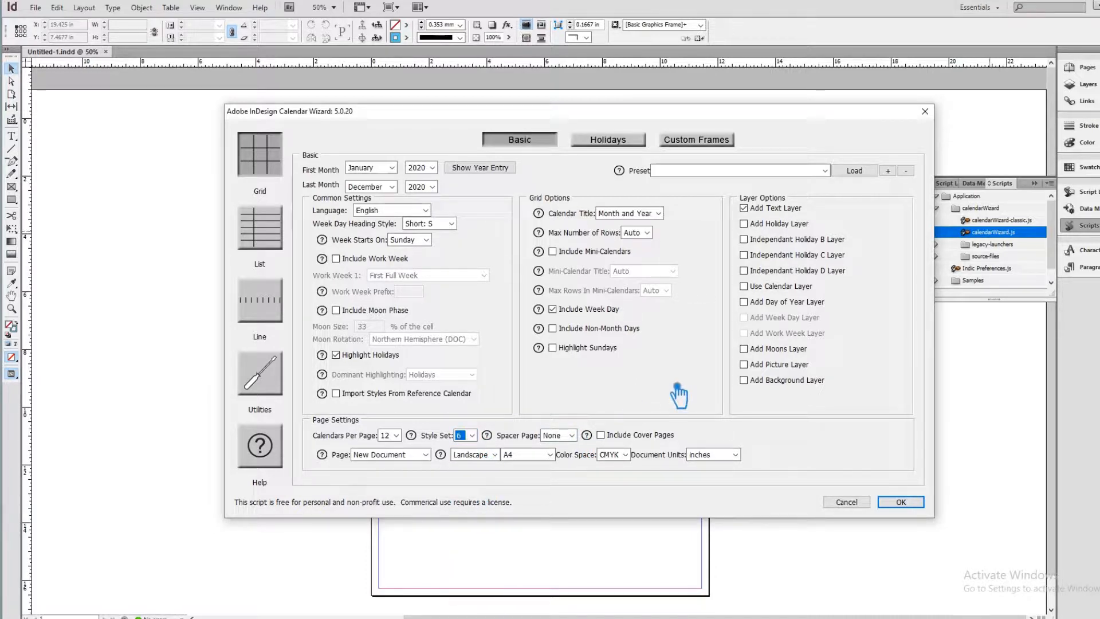
left_click(472, 435)
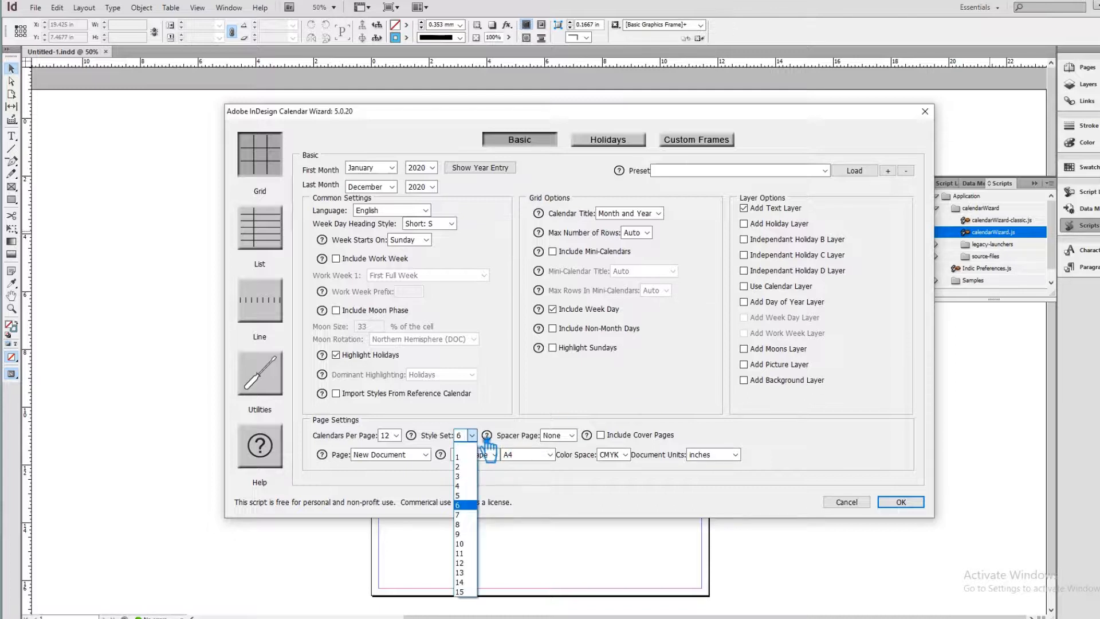
left_click(487, 438)
Step: Set the maximum number of rows in the grid options to 6
left_click(648, 233)
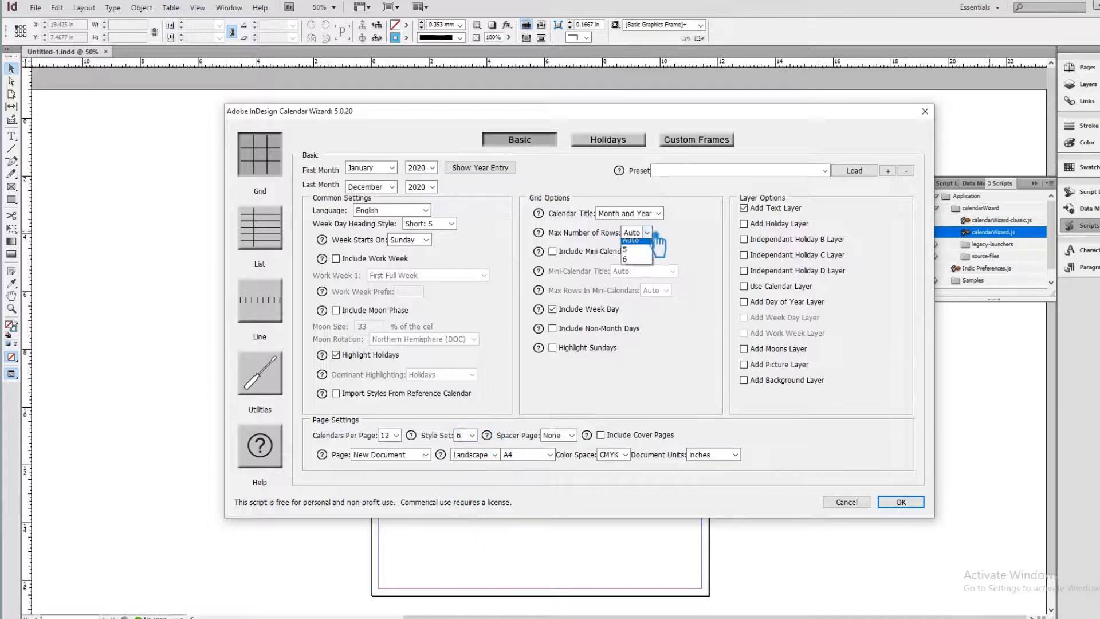
left_click(639, 263)
left_click(639, 235)
left_click(638, 236)
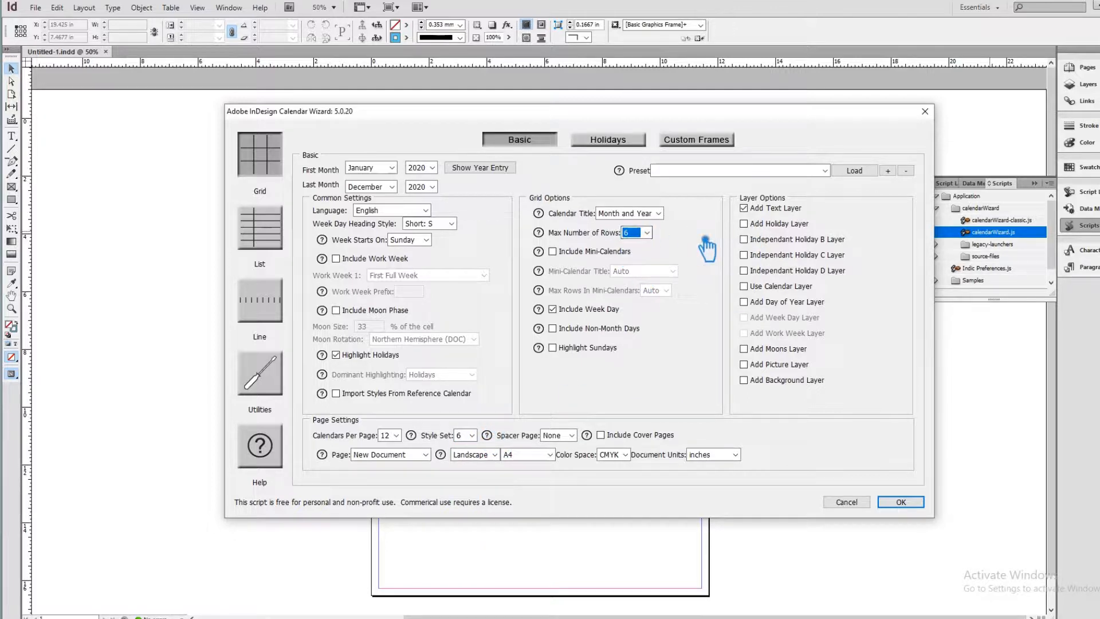
Step: Set the calendar title to Month and Year with 6 maximum rows, and enable Highlight Sundays
left_click(658, 213)
left_click(624, 231)
left_click(653, 234)
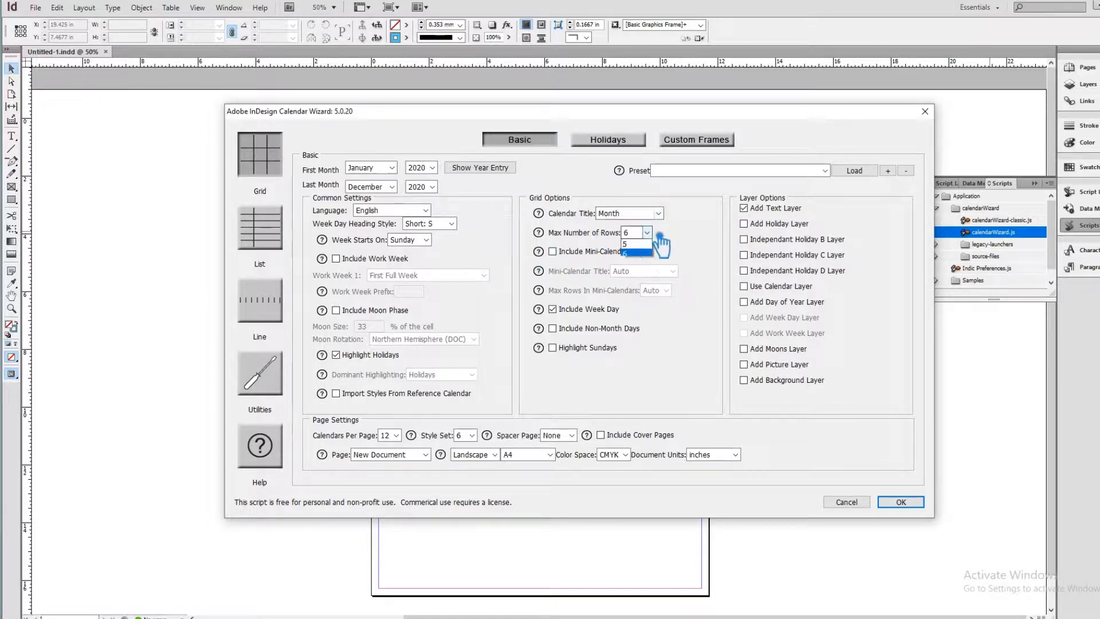
left_click(669, 222)
left_click(658, 213)
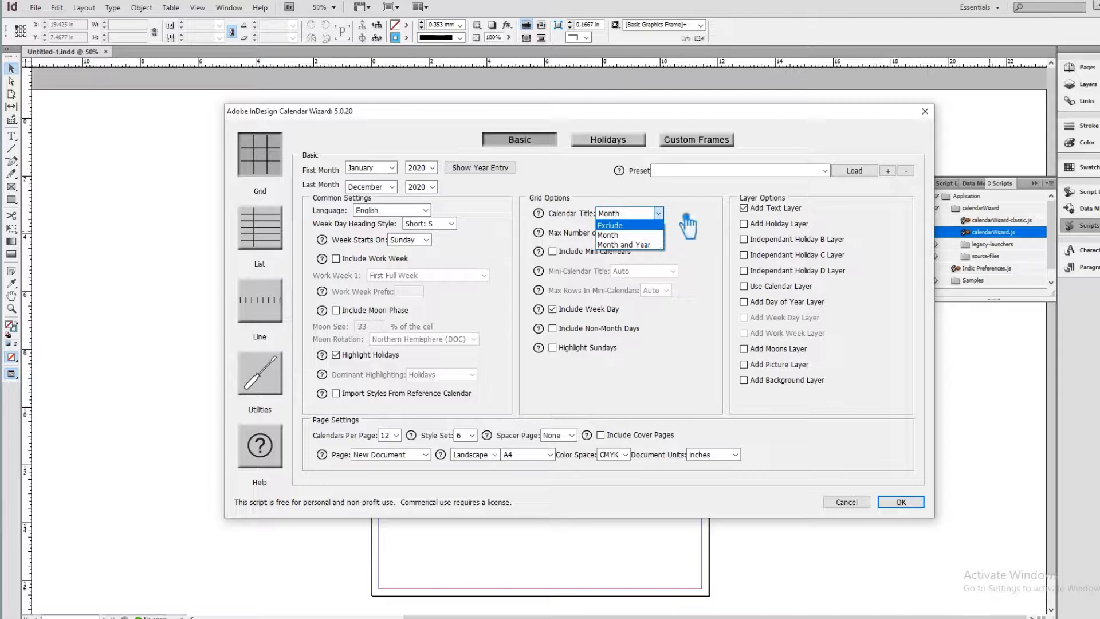
left_click(652, 245)
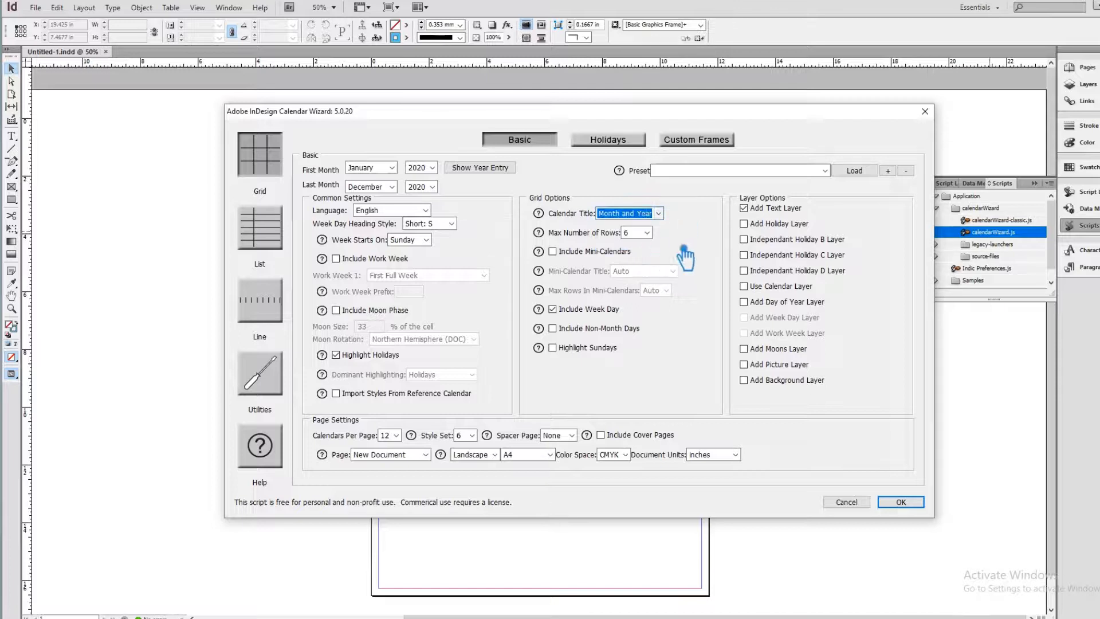
left_click(564, 349)
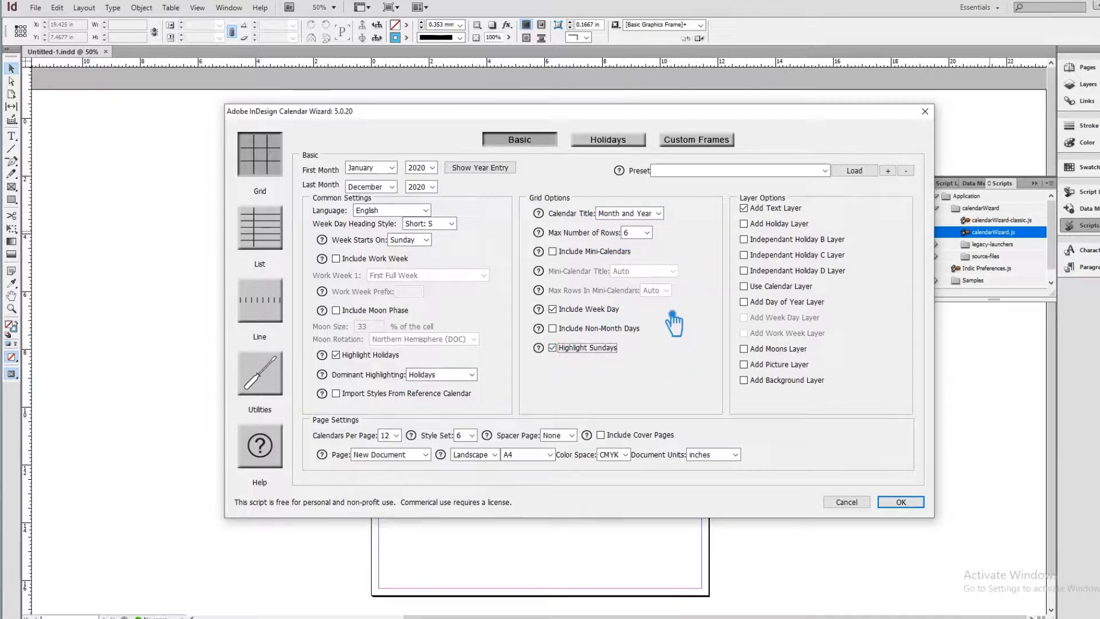
Step: Change the style set to 8 and leave the moon phase option off
left_click(472, 435)
left_click(468, 530)
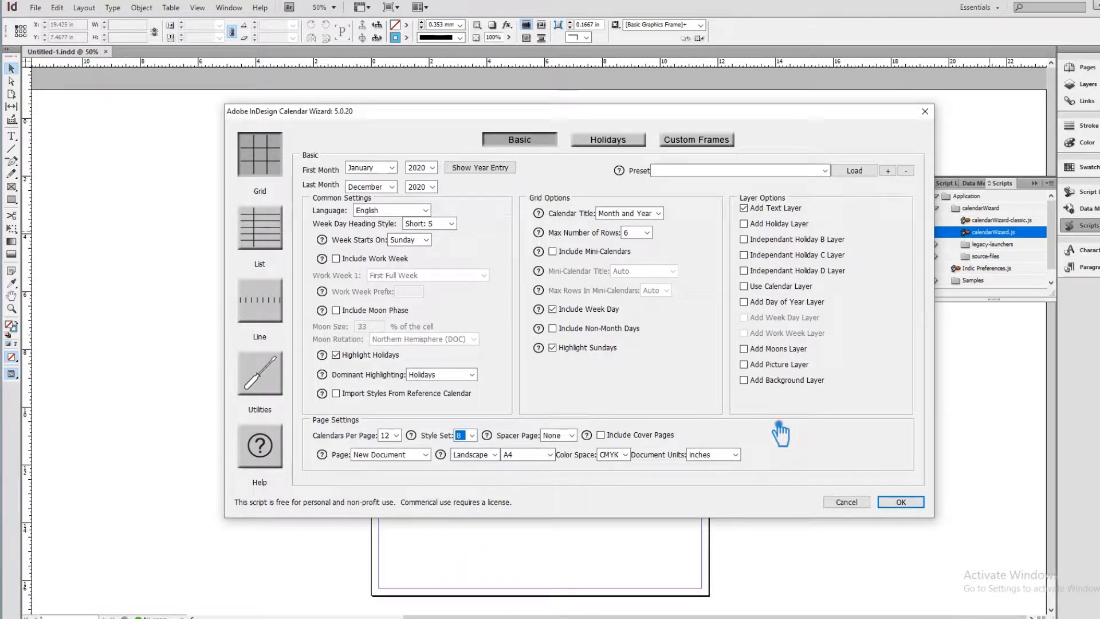
left_click(347, 312)
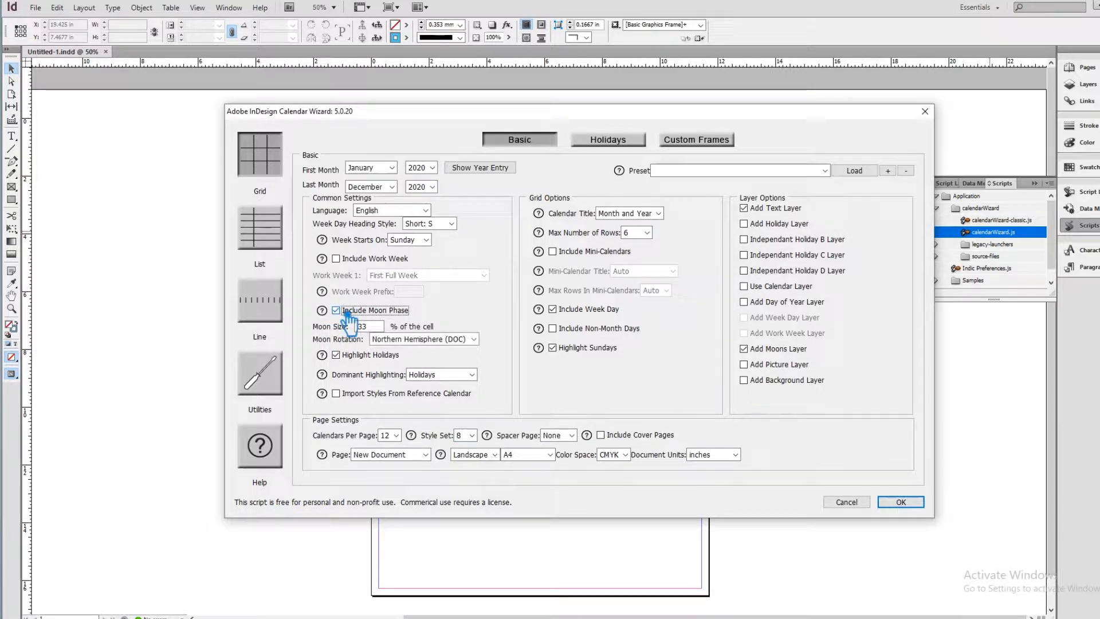
left_click(347, 314)
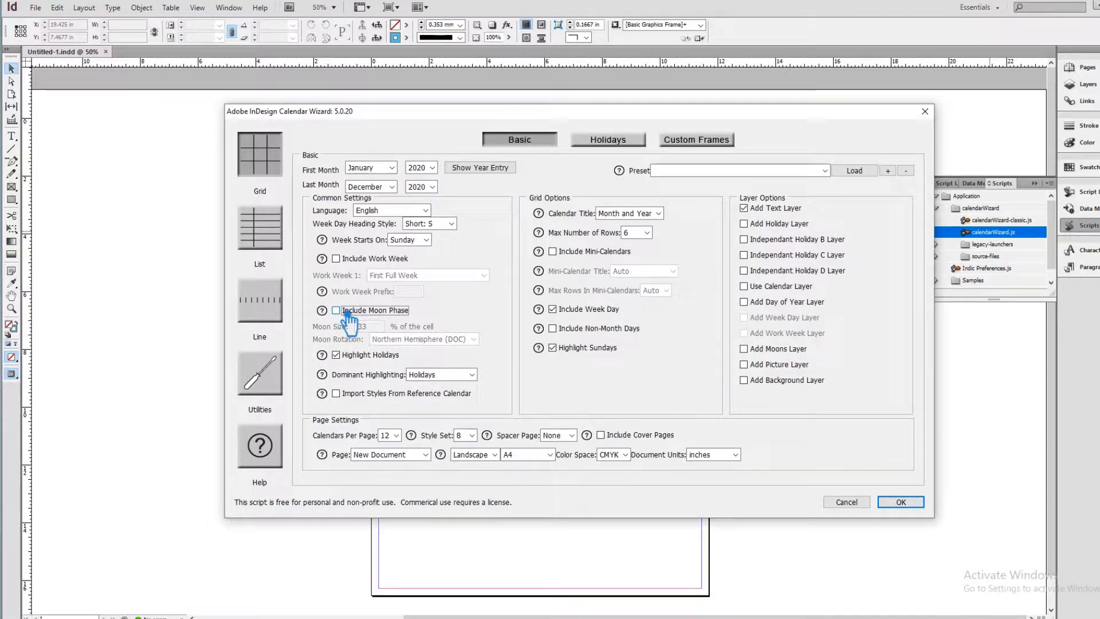
Step: Enable importing styles from a reference calendar and generate the calendar without choosing a reference file
left_click(351, 396)
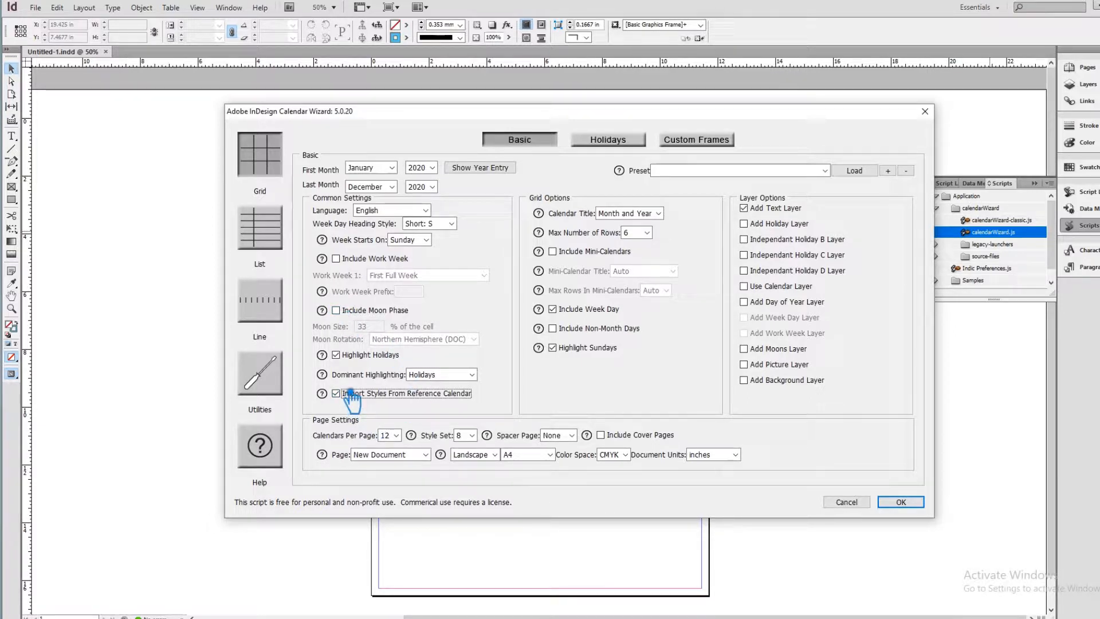
left_click(912, 504)
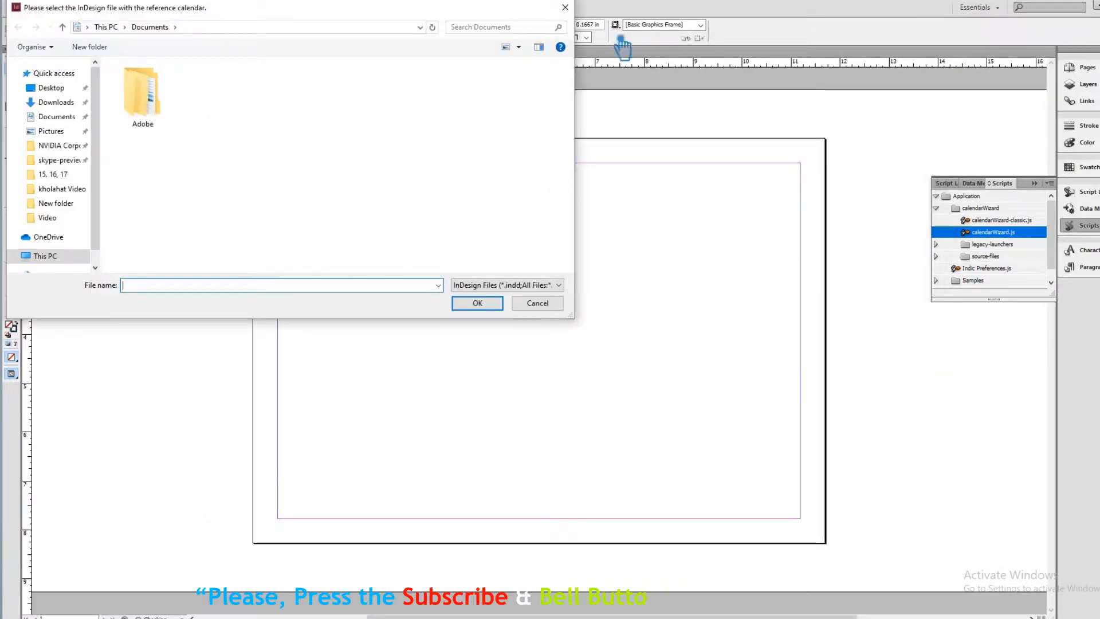
left_click(566, 8)
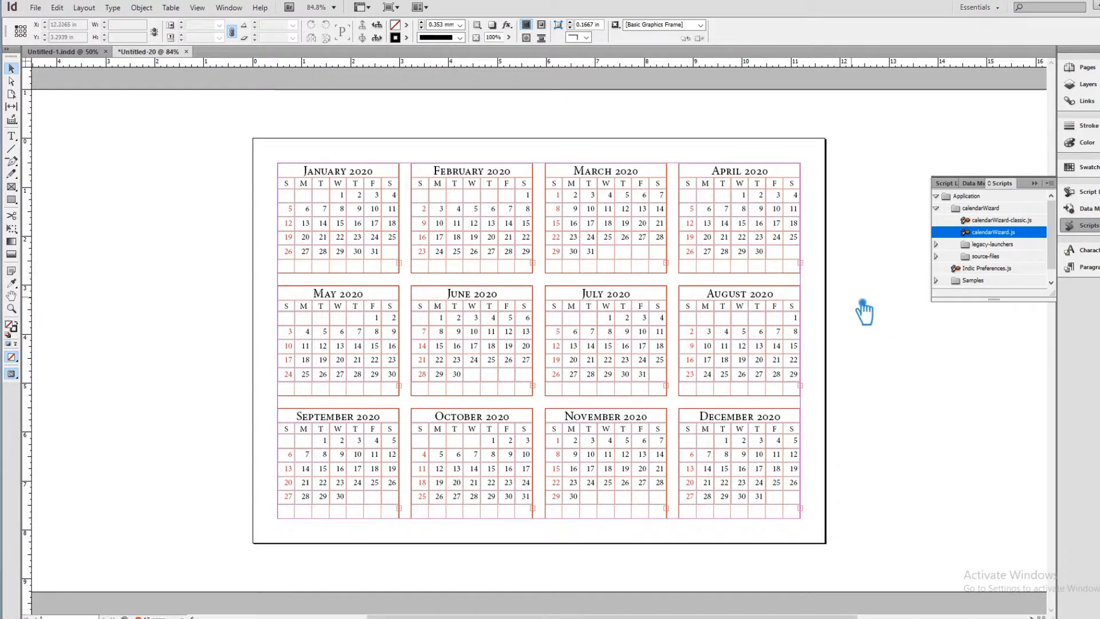
left_click(810, 274)
left_click_drag(871, 530, 315, 209)
key("Delete")
key("ctrl+z")
left_click(859, 252)
Step: Delete the red-outlined text frame lying on top of each month's calendar, leaving the blue-outlined frames
left_click(382, 246)
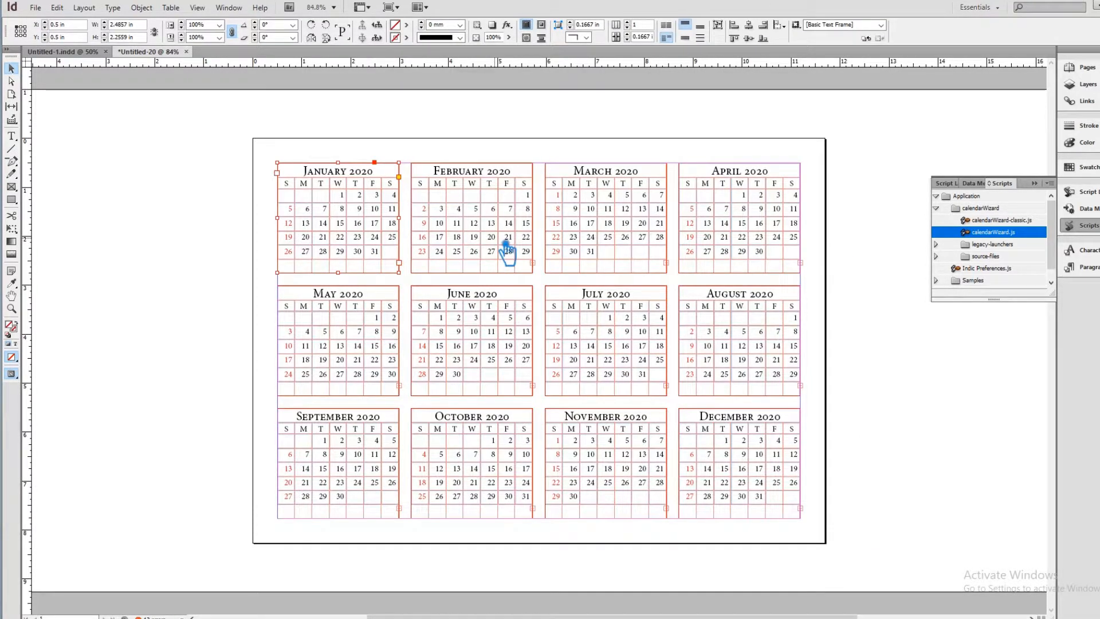
key("Delete")
left_click(507, 244)
key("Delete")
left_click(627, 243)
key("Delete")
left_click(690, 242)
key("Delete")
left_click(393, 322)
key("Delete")
left_click(487, 332)
key("Delete")
left_click(627, 339)
key("Delete")
left_click(713, 333)
key("Delete")
key("Delete")
left_click(712, 466)
key("Delete")
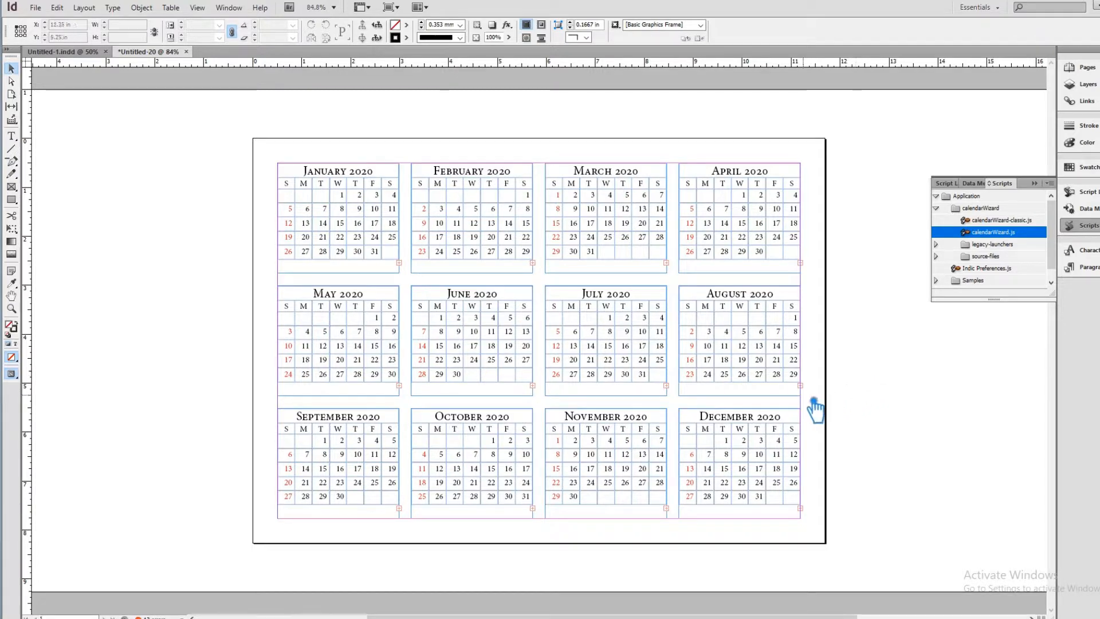
Step: Enlarge the May, June, July and August text frames to about 2.76 by 2.51 in to fit their sixth row
left_click_drag(812, 411, 825, 422)
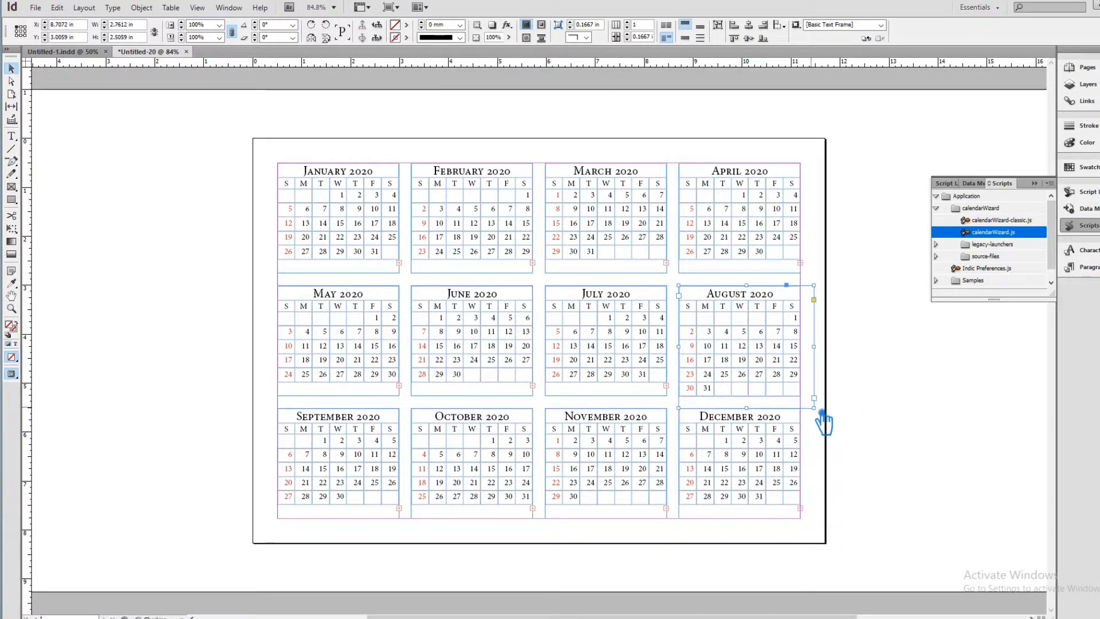
left_click(886, 393)
left_click(536, 395)
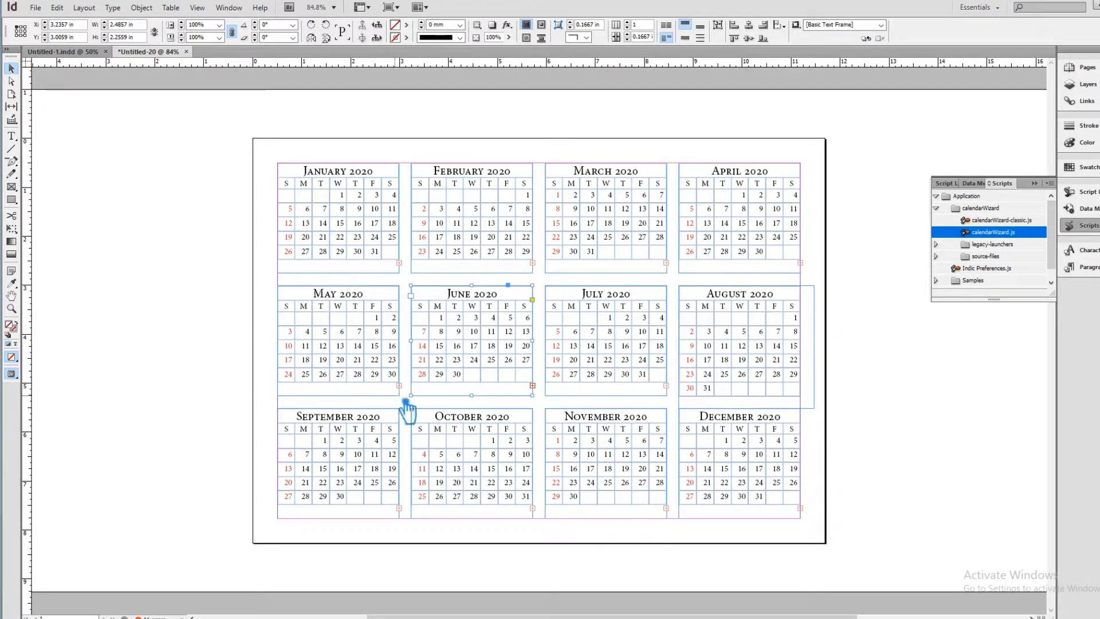
left_click_drag(414, 412, 437, 417)
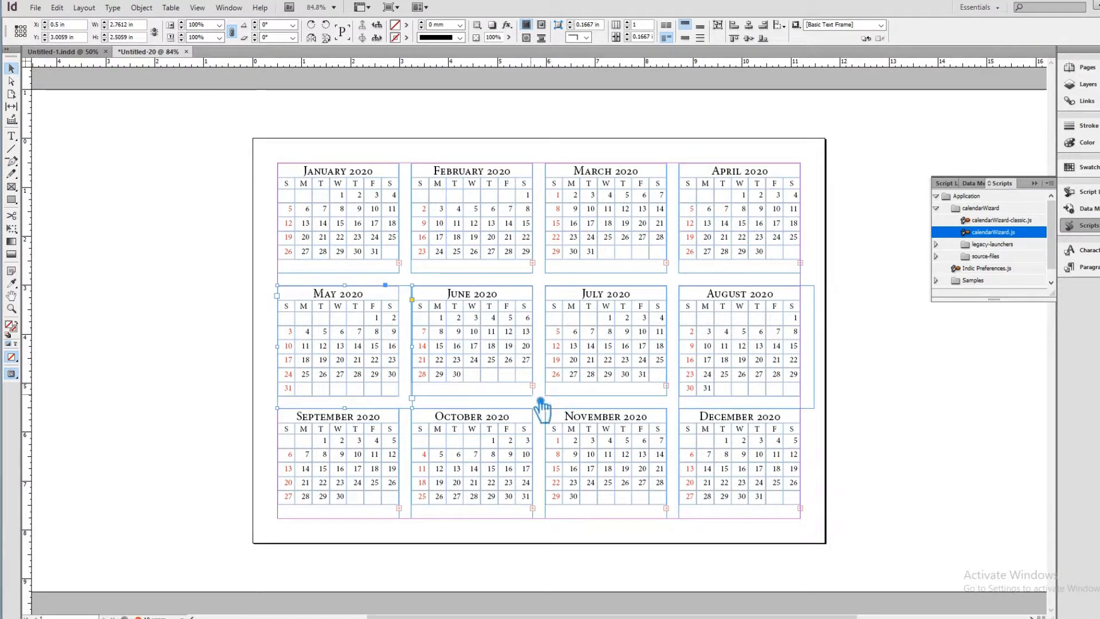
left_click_drag(533, 395, 546, 408)
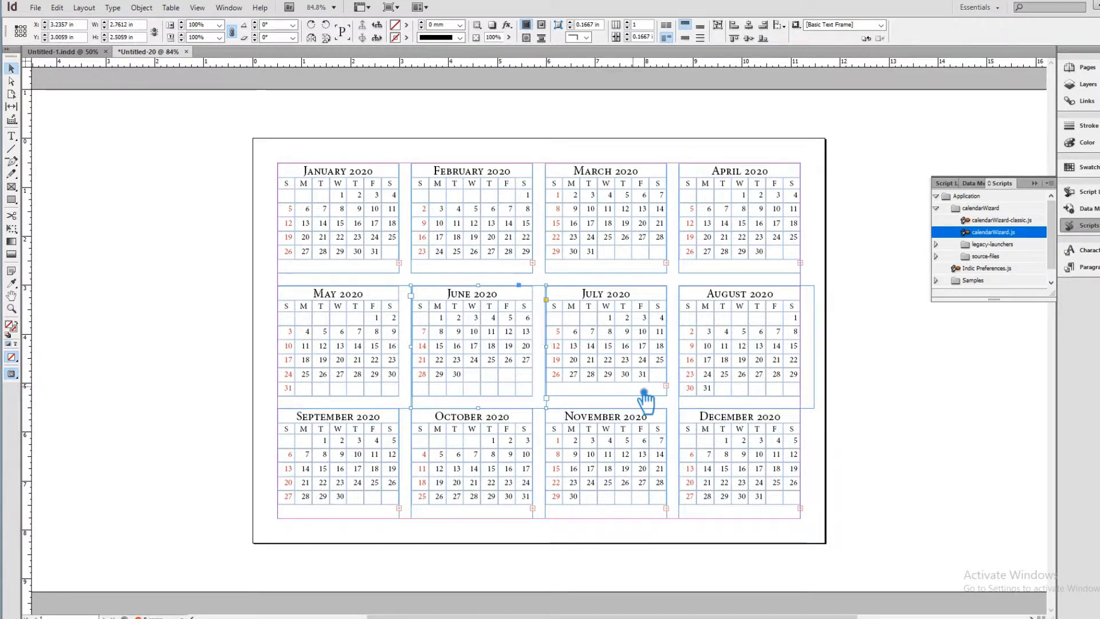
left_click(665, 395)
left_click_drag(666, 396, 679, 408)
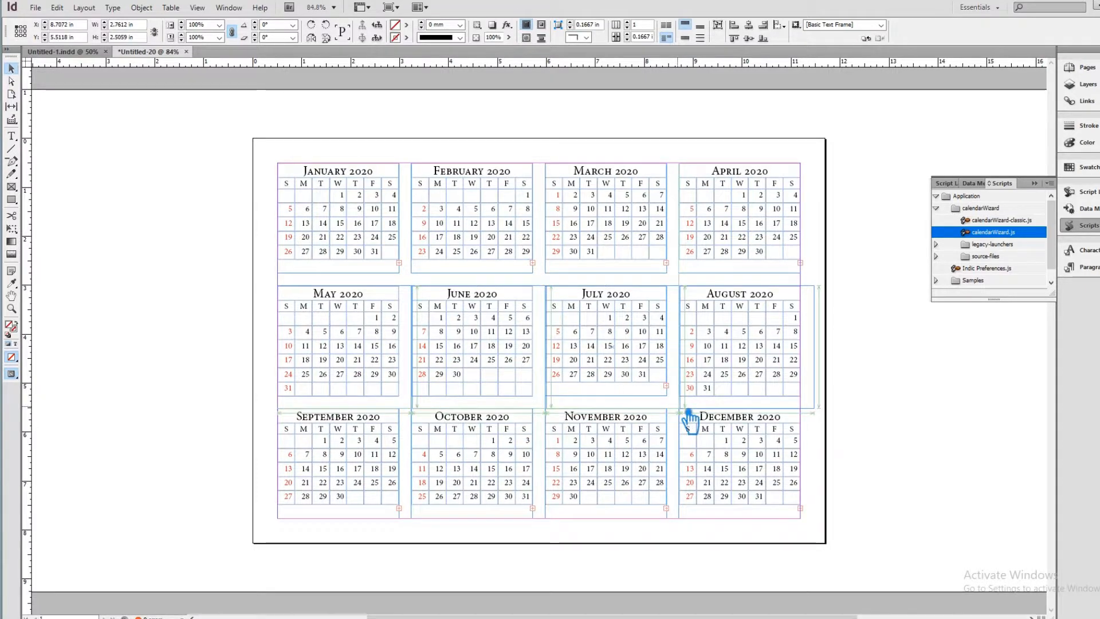
left_click(886, 395)
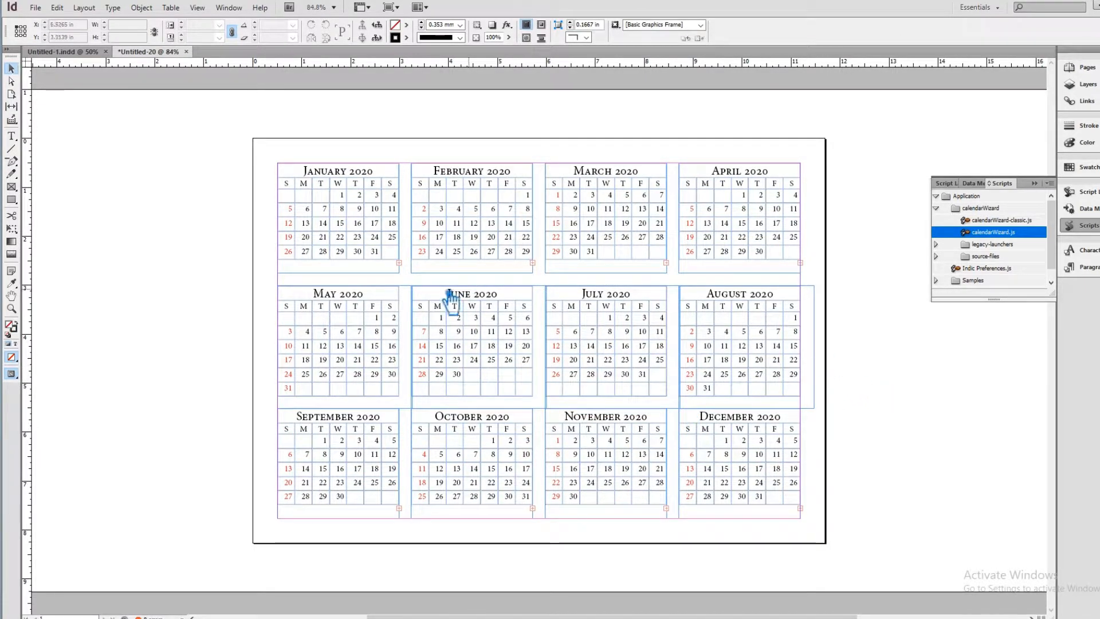
Step: Enlarge the January, February, March and April text frames to about 2.7 by 2.45 in to fit their sixth row
left_click(386, 275)
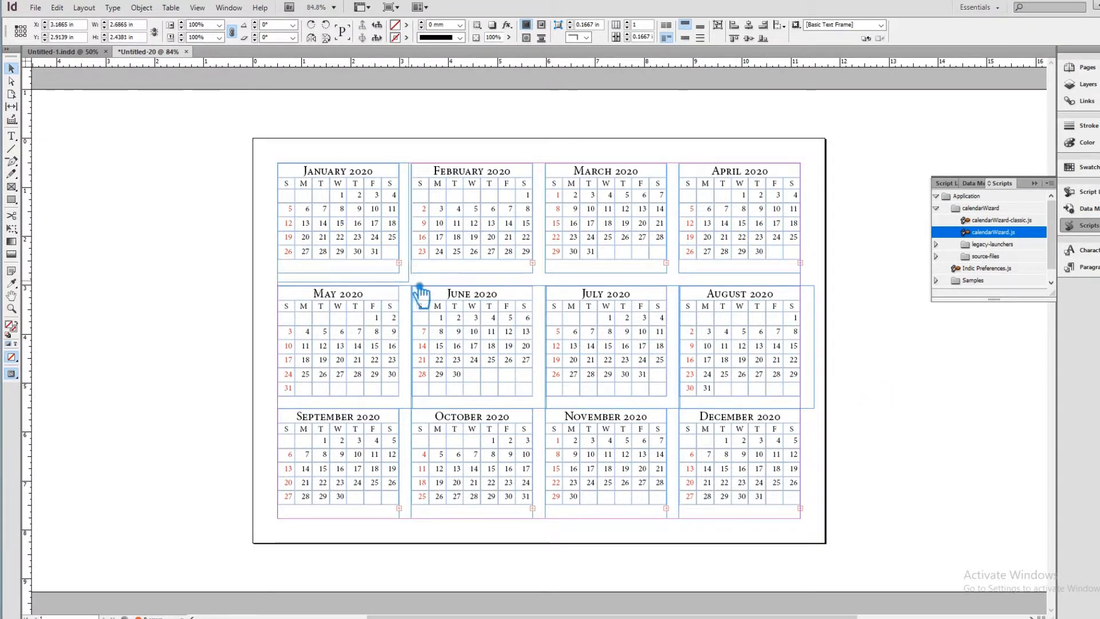
left_click(543, 279)
left_click(545, 283)
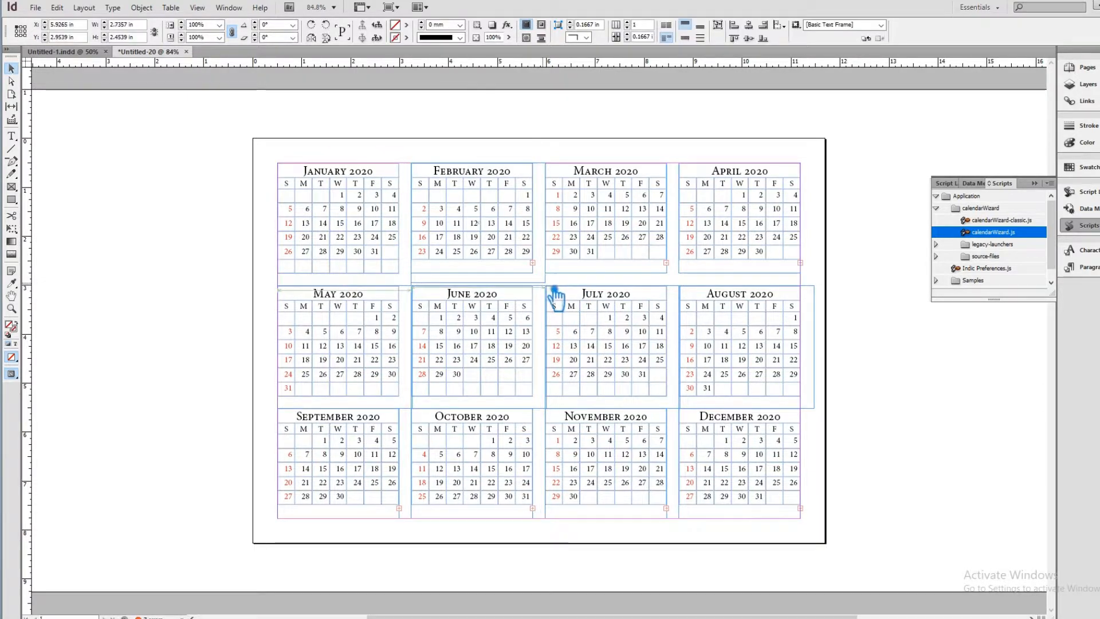
left_click(682, 288)
left_click(816, 288)
Step: Enlarge the September, October and November text frames to about 2.74 by 2.46 in to fit their sixth row
left_click(409, 521)
left_click_drag(413, 540, 410, 535)
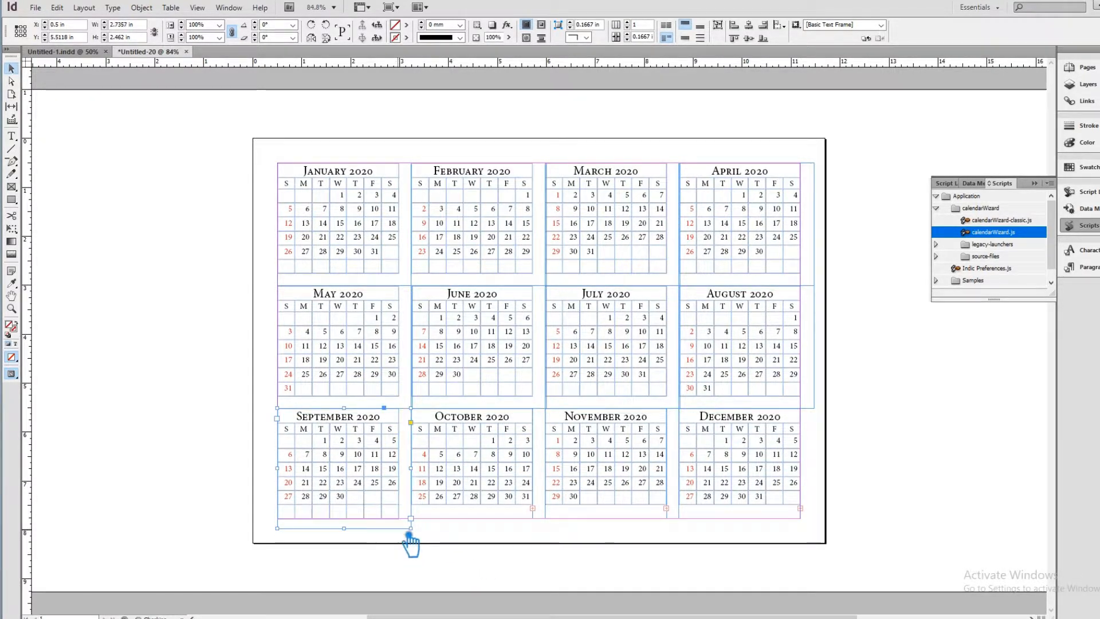
left_click(542, 525)
mouse_move(541, 524)
left_mouse_down()
mouse_move(553, 542)
mouse_move(540, 535)
left_mouse_up()
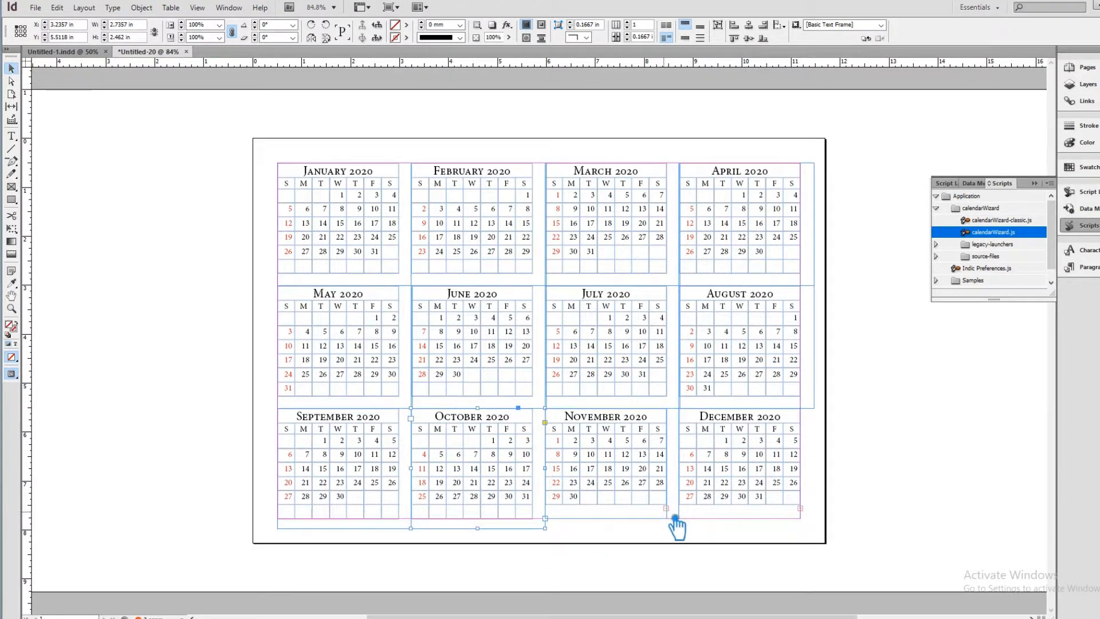
left_click(673, 518)
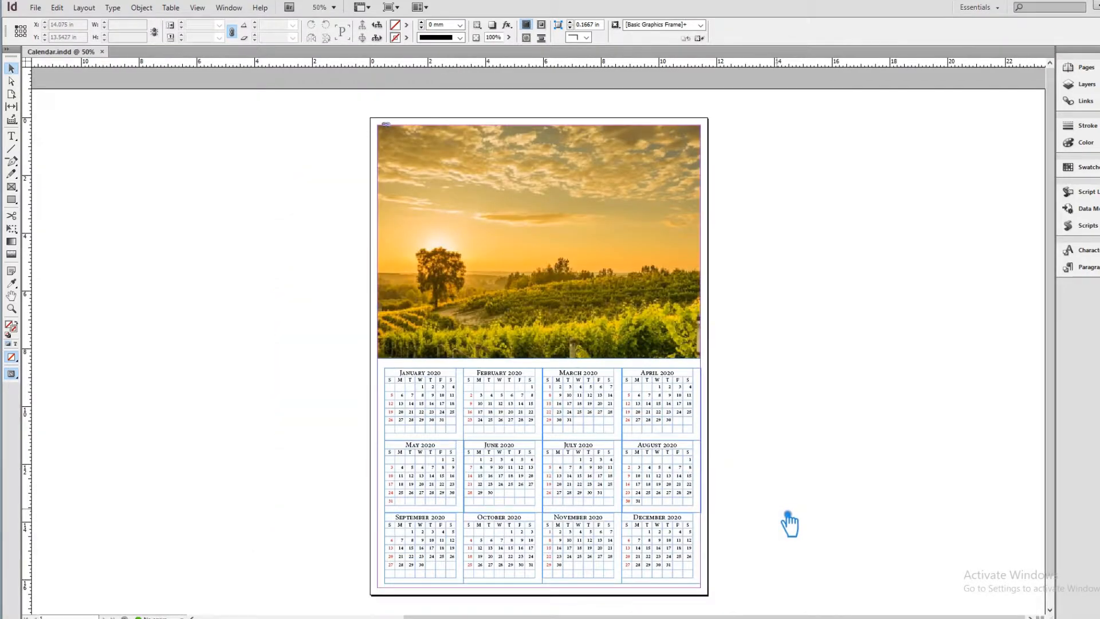
Step: Draw a text frame about 6 in wide over the landscape photo and enter "New Year" at 100 pt
left_click(11, 136)
left_click_drag(441, 230, 626, 316)
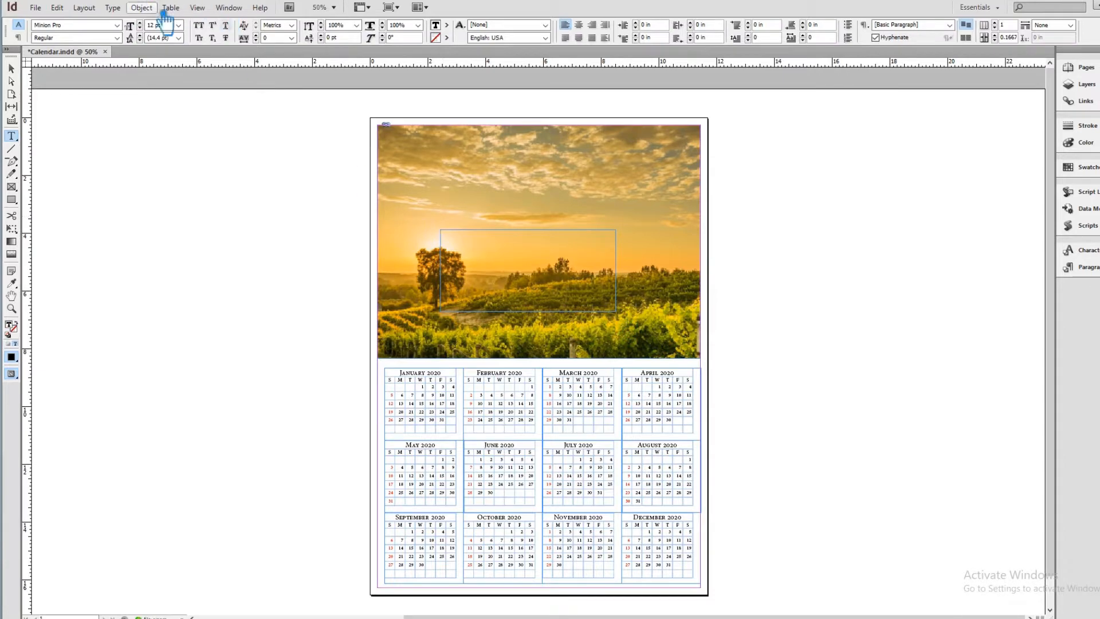
type("100")
key("Return")
type("New Year")
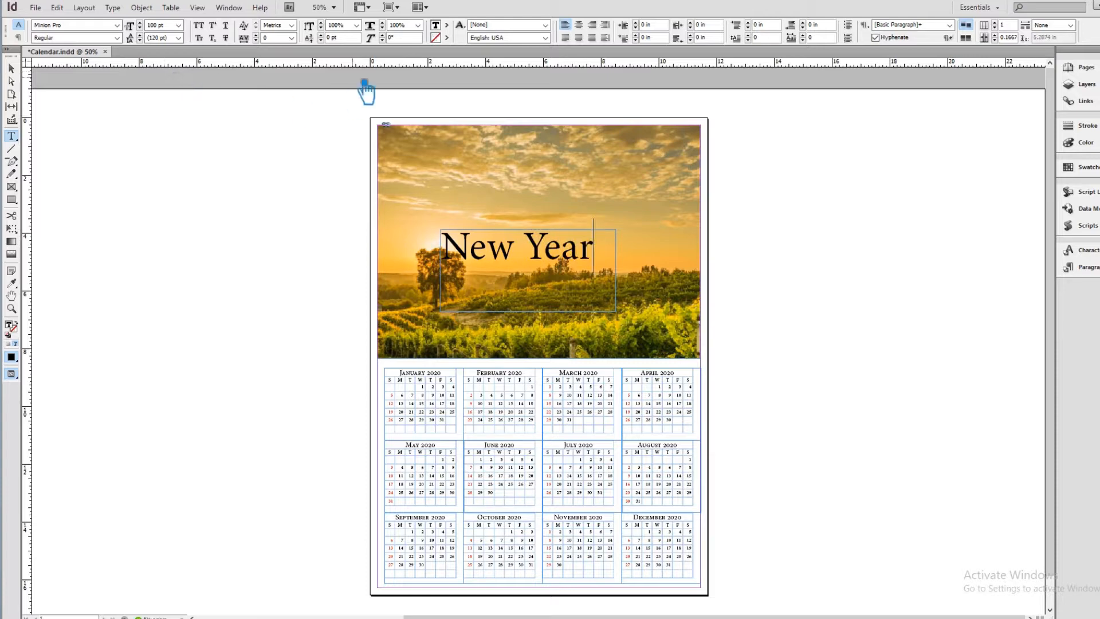
Step: Apply the [Paper] swatch as the fill of the "New Year" text
left_click_drag(618, 264, 426, 266)
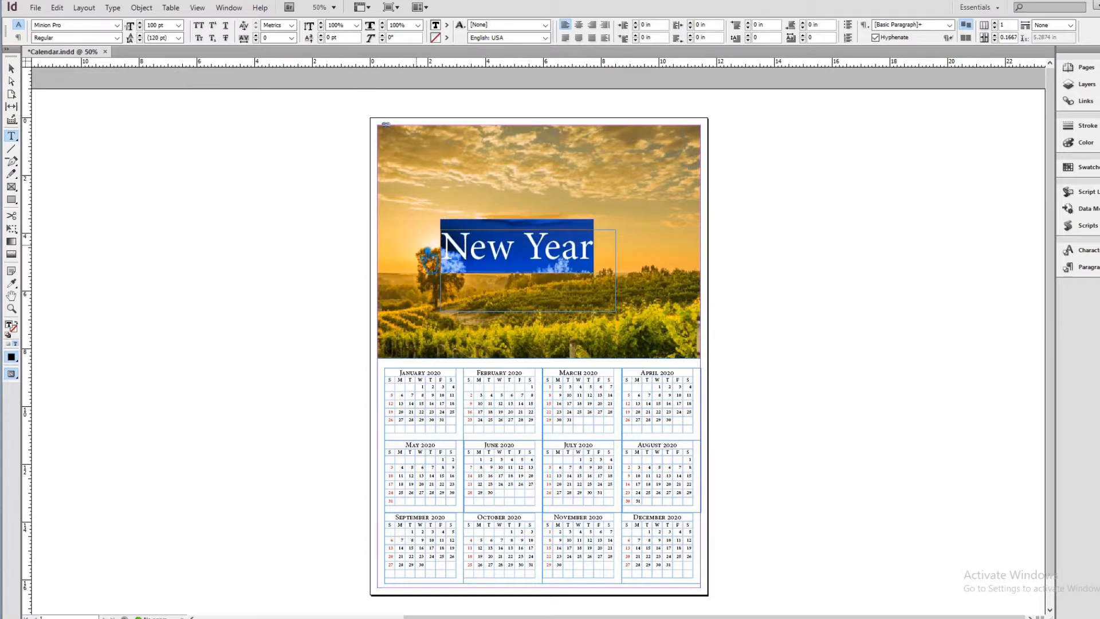
left_click(1082, 166)
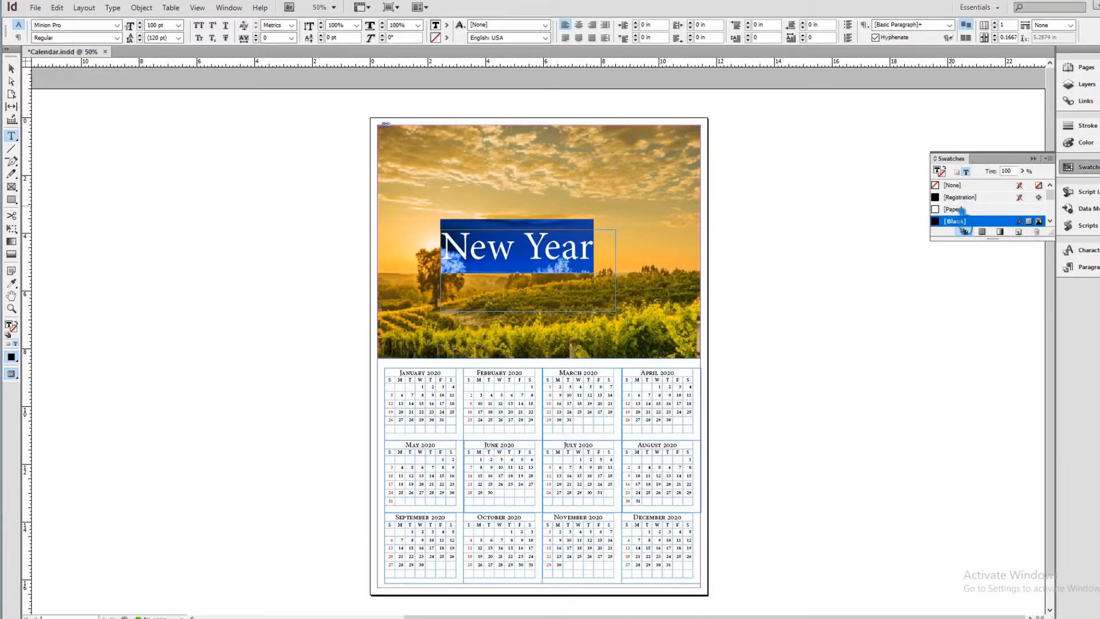
left_click(958, 209)
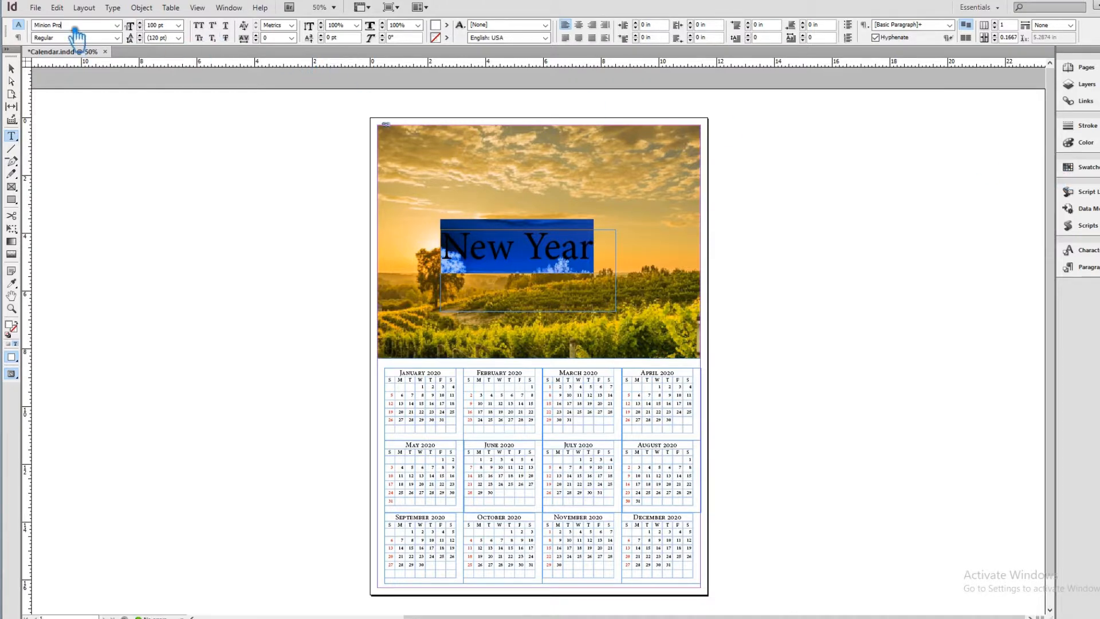
Step: Apply All Caps to the "New Year" text and reduce its font size to 86 pt
left_click(199, 25)
left_click(140, 27)
left_click(140, 28)
left_click(140, 28)
left_click(140, 27)
left_click(139, 27)
left_click(140, 27)
left_click(140, 27)
left_click(140, 27)
left_click(140, 28)
left_click(139, 27)
left_click(139, 28)
left_click(140, 27)
left_click(140, 28)
left_click(140, 28)
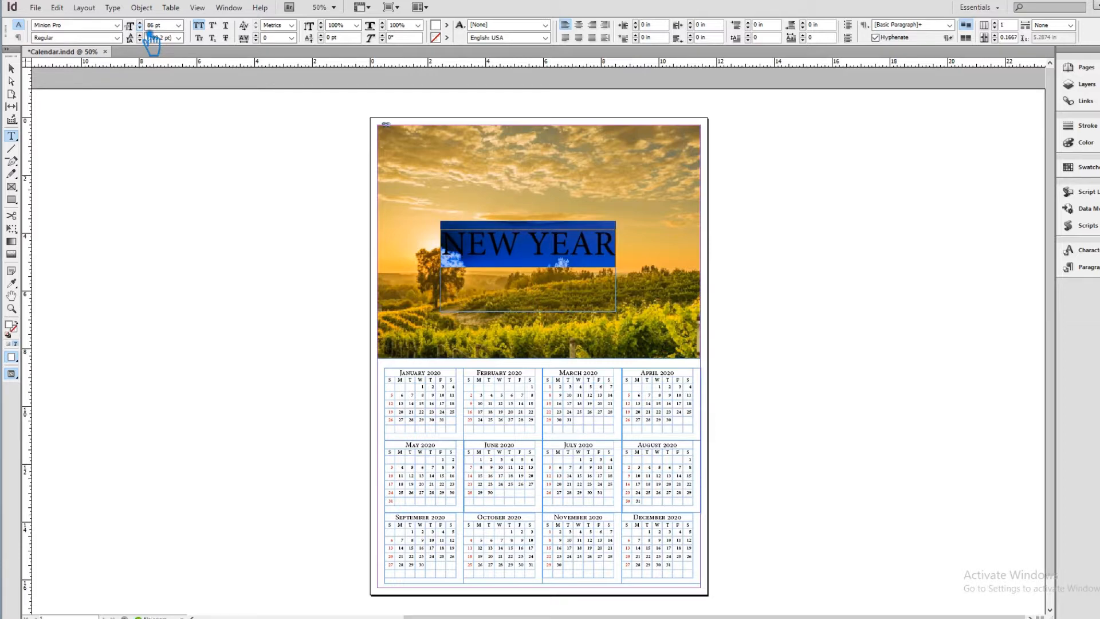
Step: Try out different fonts on the "New Year" text, stepping through the font list past Minnie and Mishmash BRK
left_click(74, 26)
key("Down")
key("Down")
key("Down")
key("Down")
key("Down")
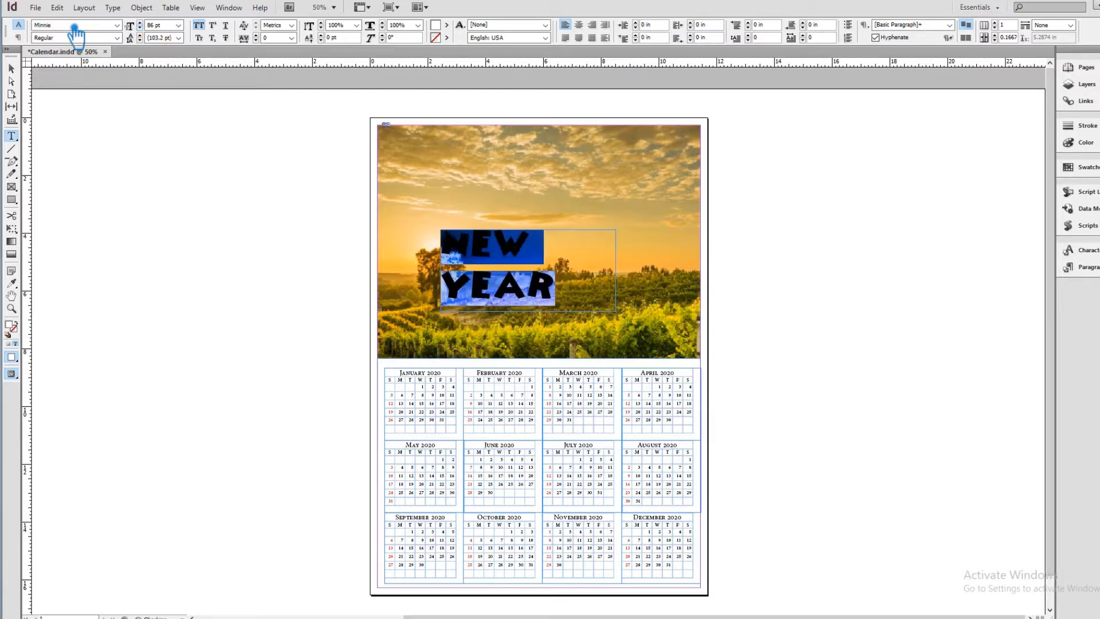
key("Down")
key("Down")
key("Down")
key("Down")
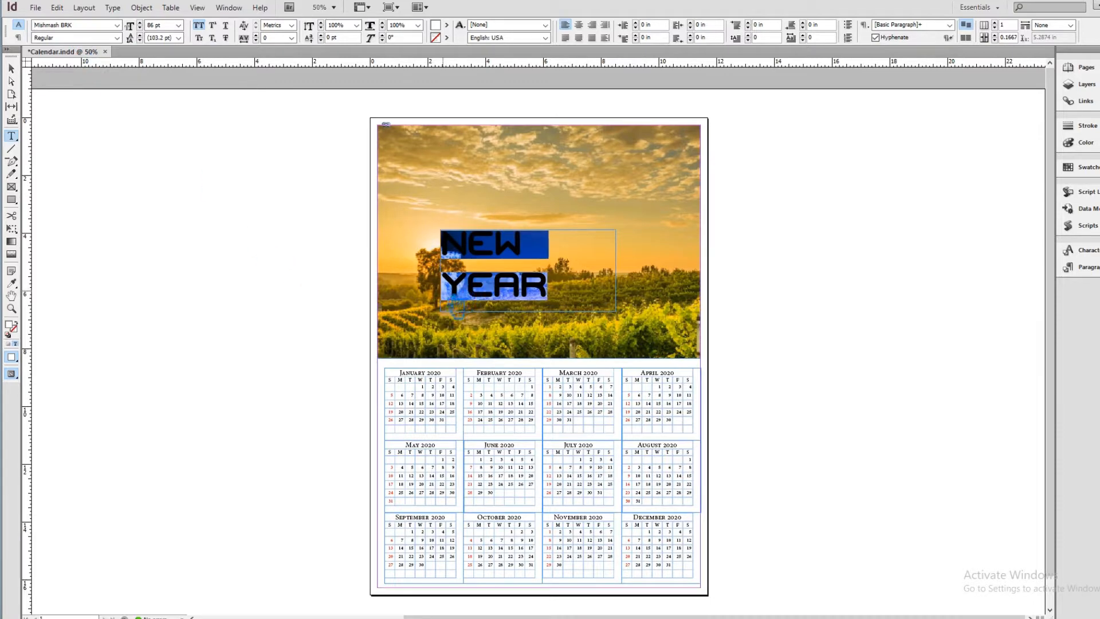
left_click(117, 38)
left_click(68, 28)
key("Down")
key("Down")
key("Down")
key("Down")
key("Down")
key("Down")
key("Down")
key("Down")
key("Down")
key("Down")
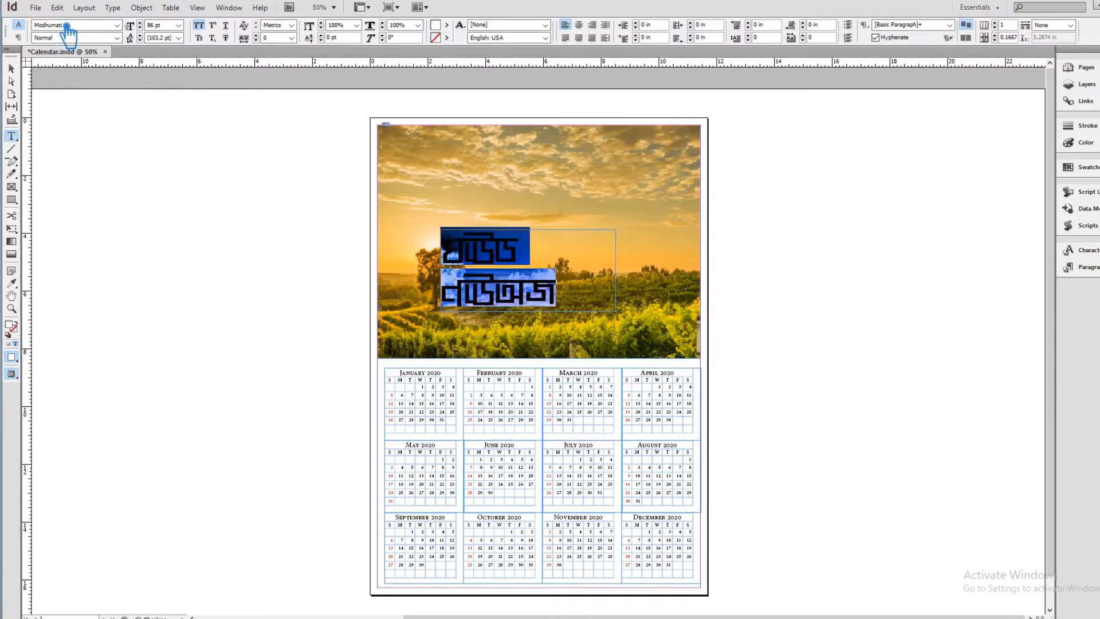
Step: Set the font of the "New Year" text to Academic M54 and finish editing the text
left_click_drag(92, 28, 32, 28)
type("Academic M54")
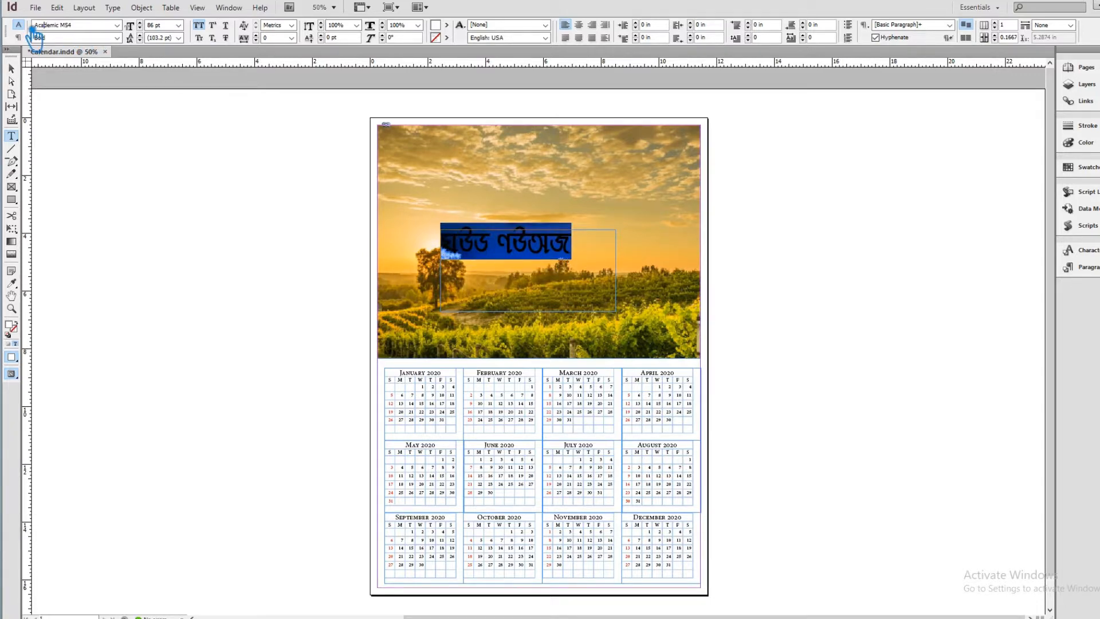
key("Return")
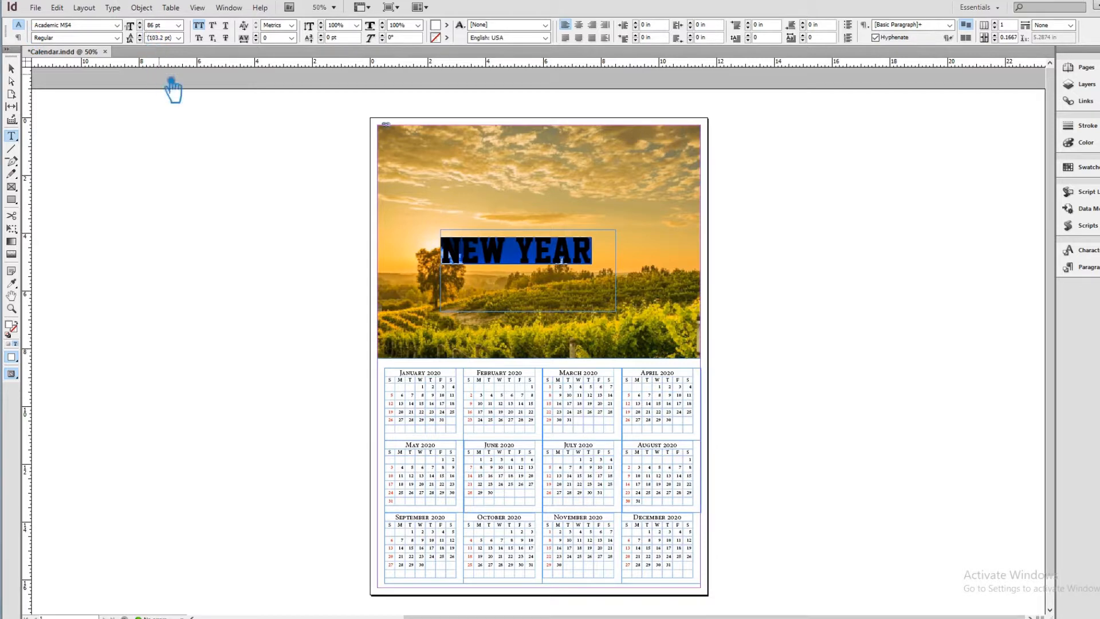
left_click(11, 68)
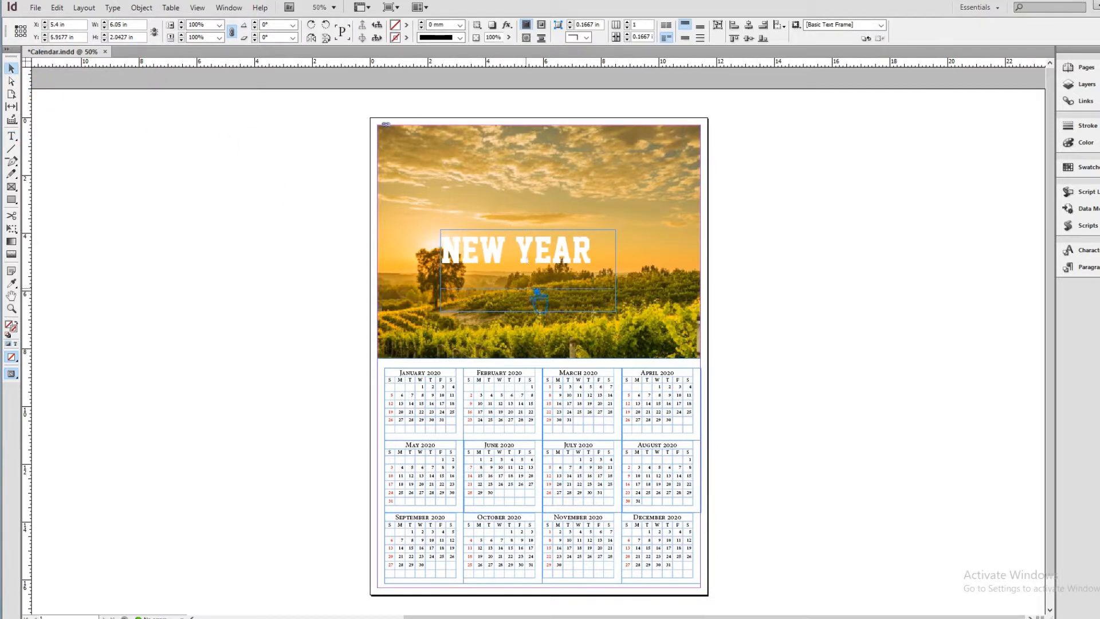
Step: Enlarge the "New Year" text to the largest size, just under 99 pt, that still fits its frame
left_click(11, 135)
left_click_drag(602, 252, 421, 252)
left_click(152, 26)
key("Up")
key("Up")
key("Up")
key("Up")
key("Up")
key("Up")
key("Up")
key("Up")
key("Up")
key("Up")
key("Up")
key("Up")
key("Up")
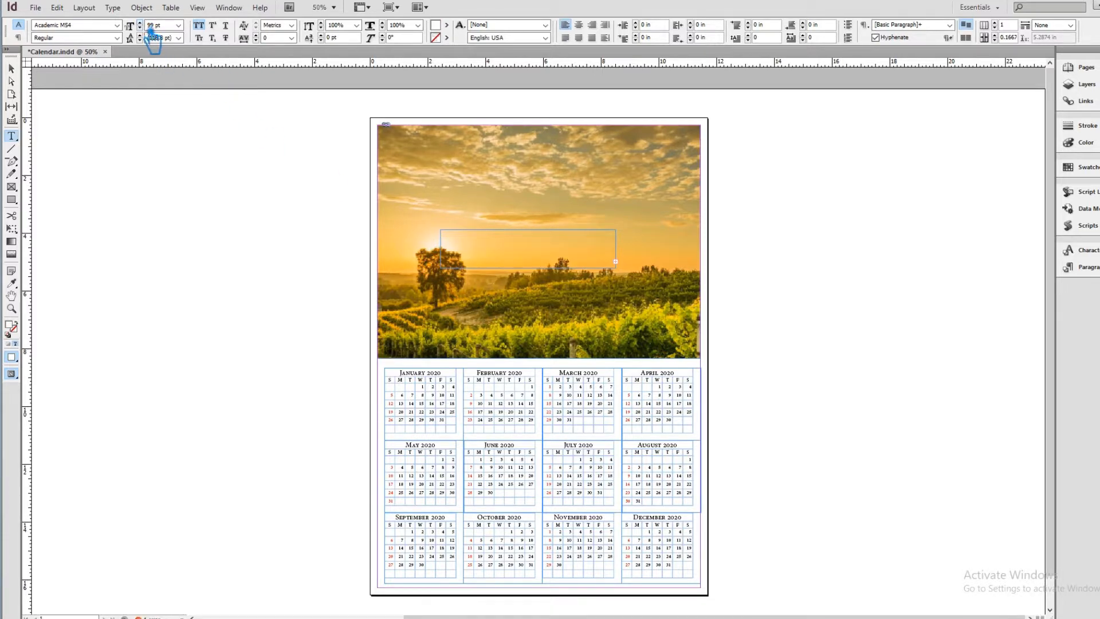
key("Down")
left_click(11, 70)
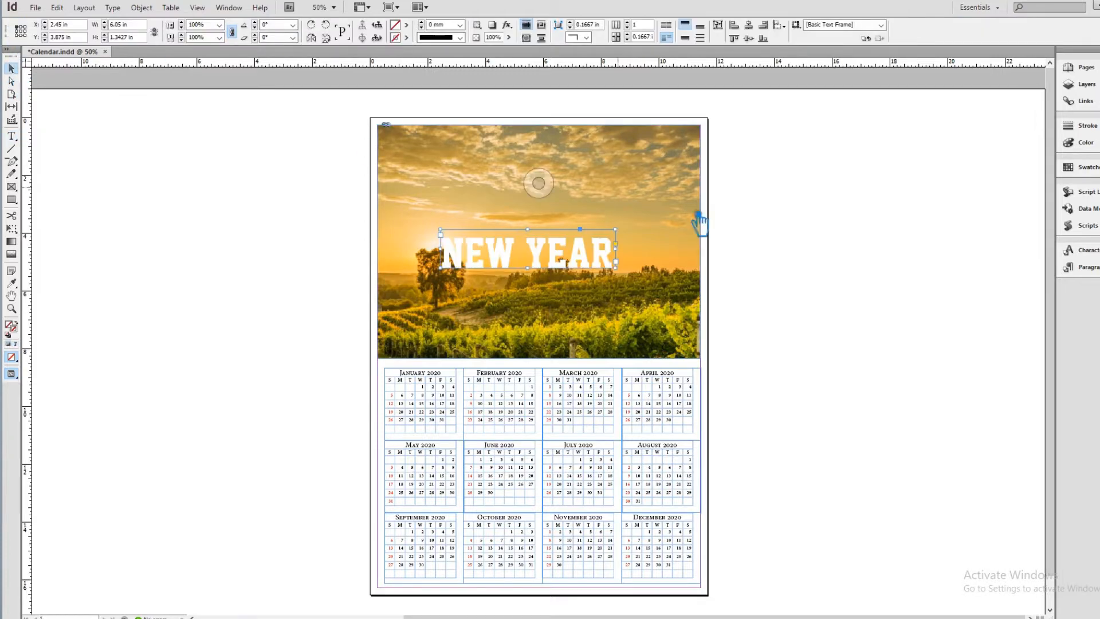
Step: Try the "New Year" title near the photo's lower edge, finally placing it horizontally centred around the middle of the photo
left_click_drag(583, 263, 598, 346)
left_click(843, 315)
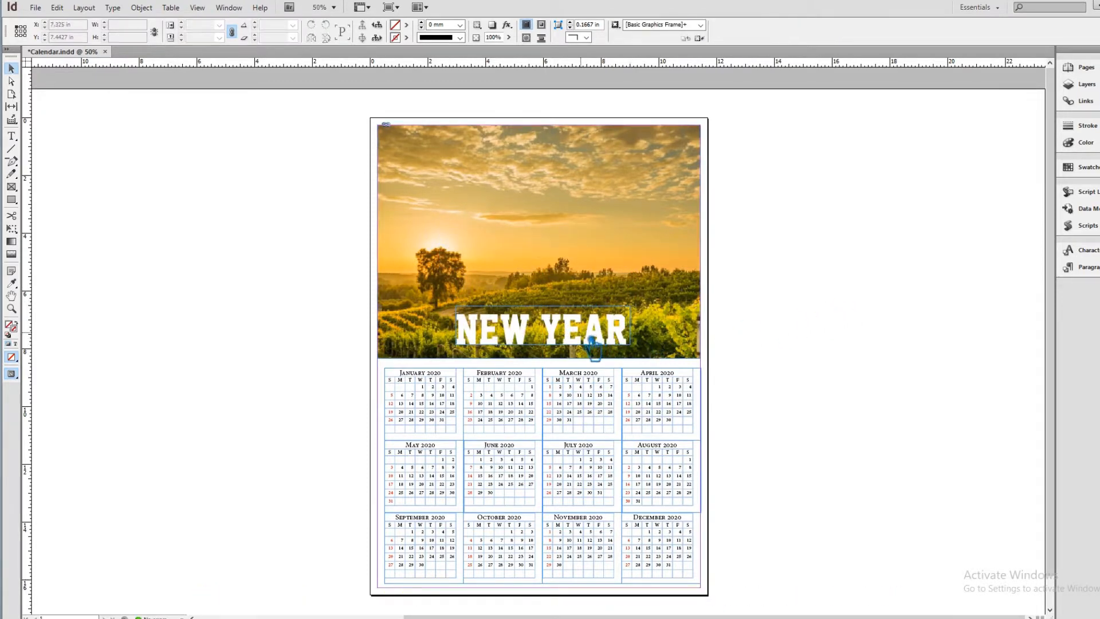
left_click_drag(579, 341, 569, 265)
left_click(842, 290)
left_click(815, 279)
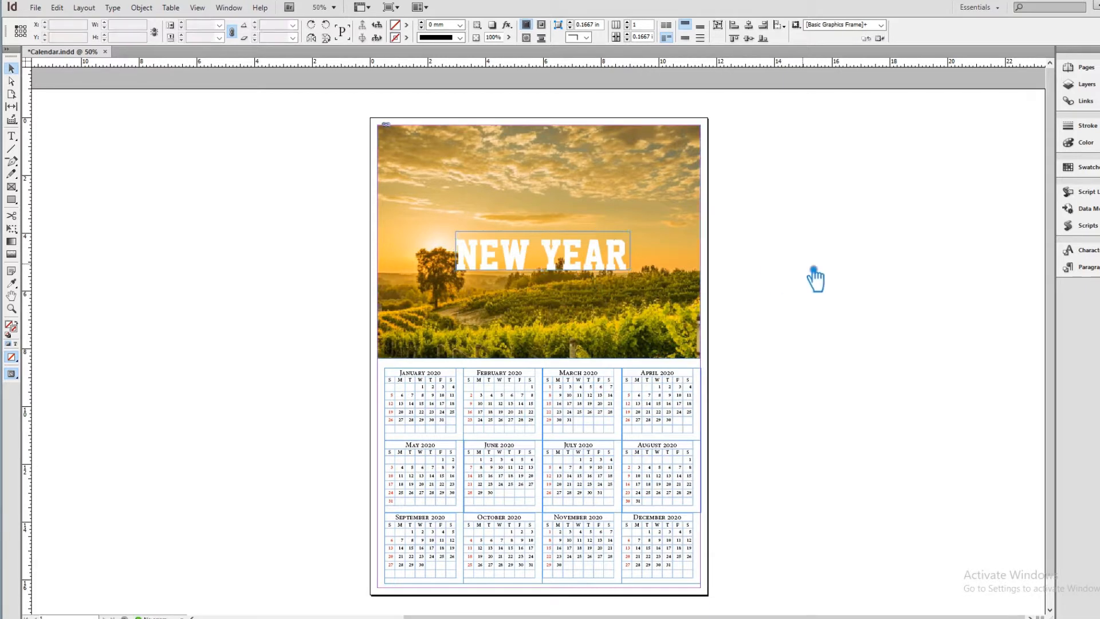
Step: Draw a rectangle about 6.05 by 2.025 in below the "New Year" title and turn it into a text frame
left_click(12, 199)
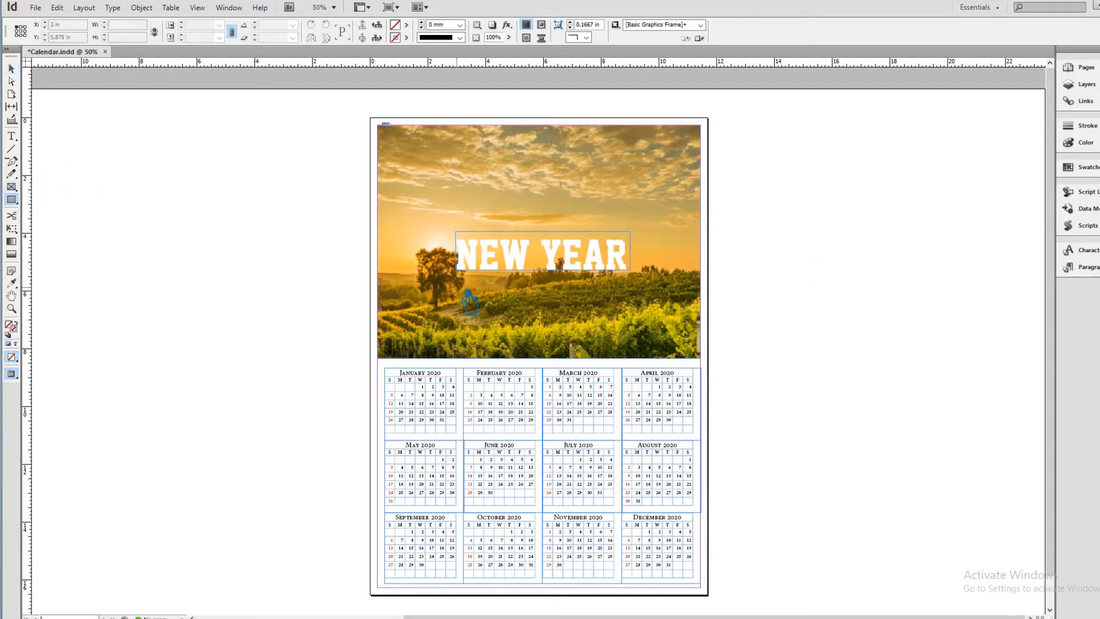
left_click_drag(457, 287, 630, 343)
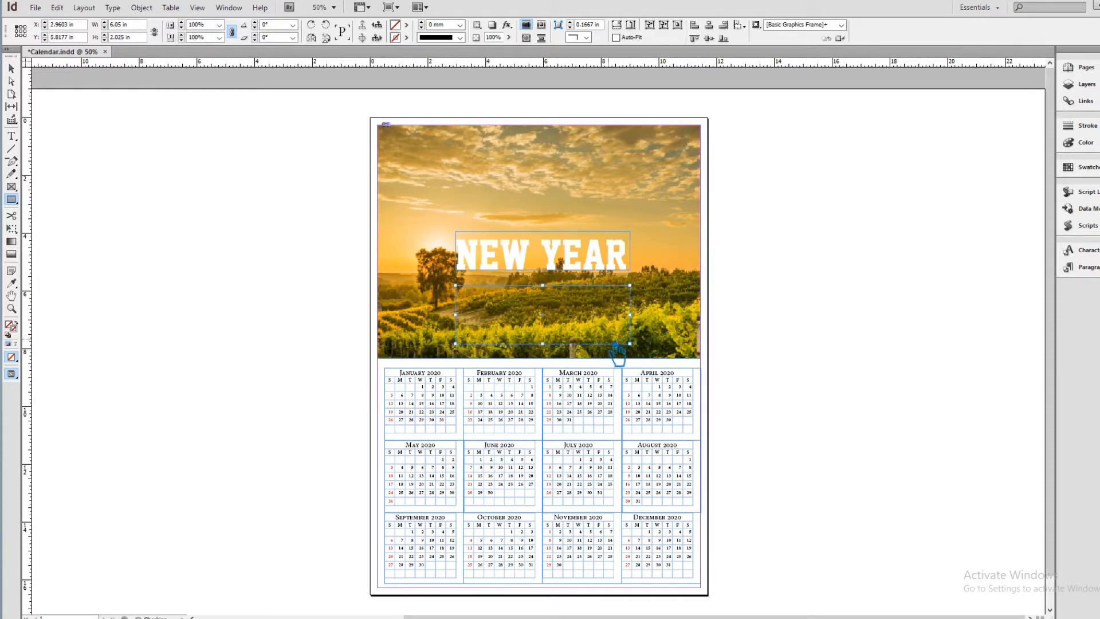
left_click(11, 136)
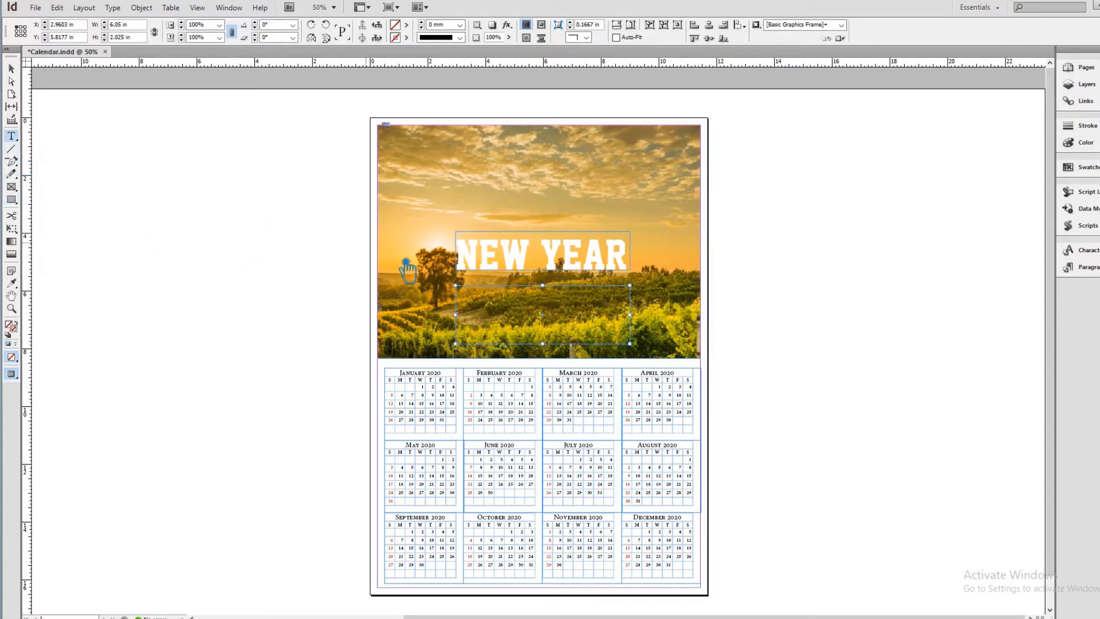
left_click(476, 308)
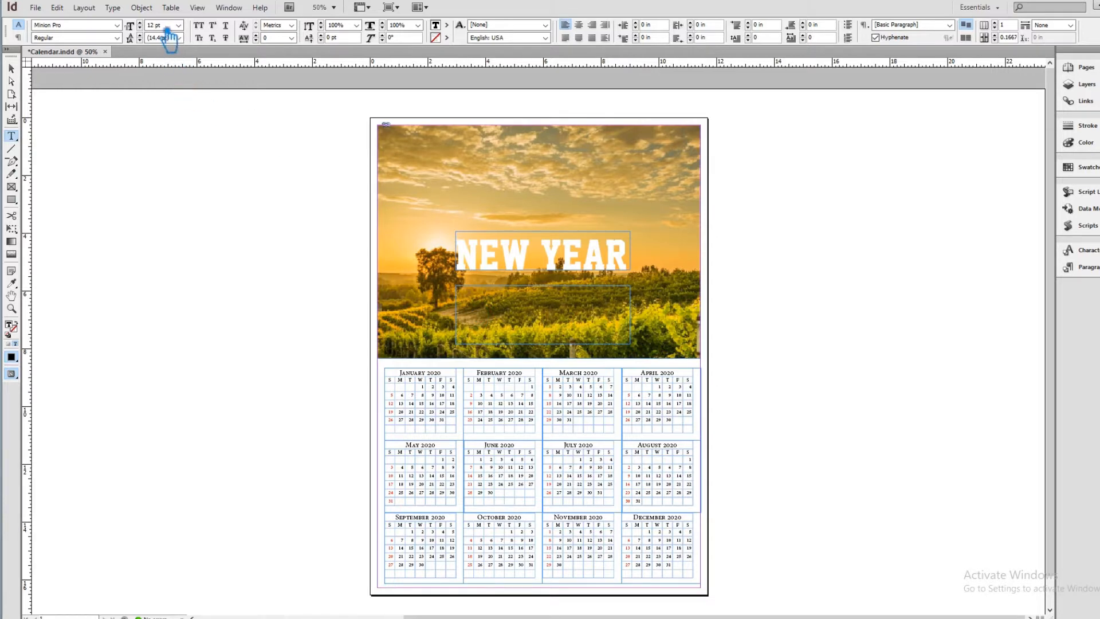
Step: Set the font size to 99 pt in the new frame and enter "2020"
double_click(151, 26)
left_click(79, 26)
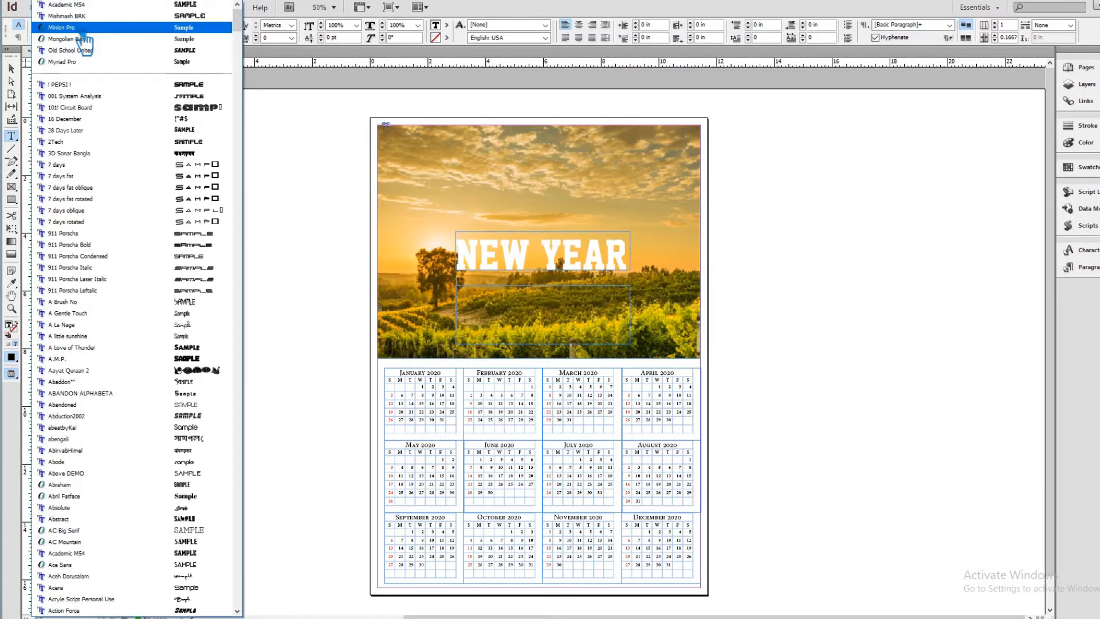
left_click(499, 310)
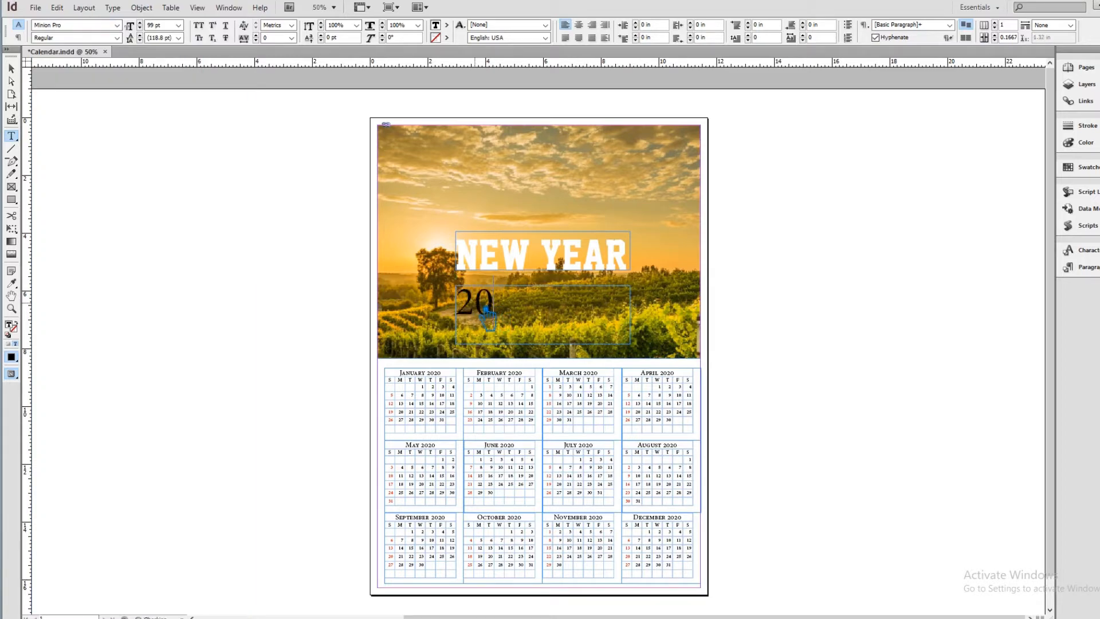
Step: Set the font of all of the "2020" text to Academic M54
left_click_drag(547, 326, 484, 324)
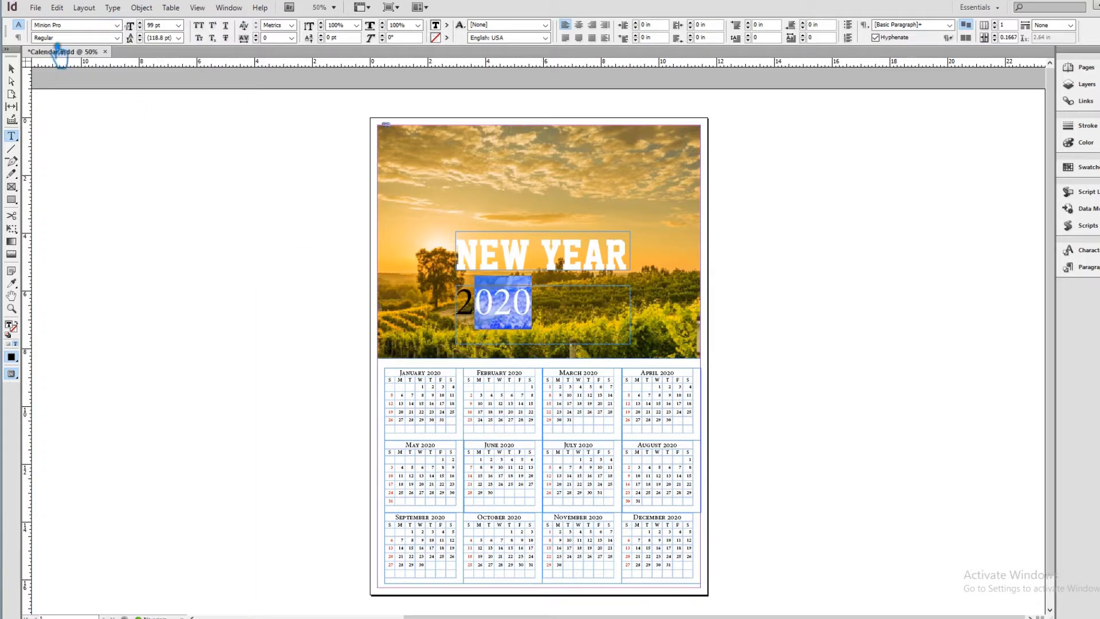
left_click_drag(87, 29, 23, 35)
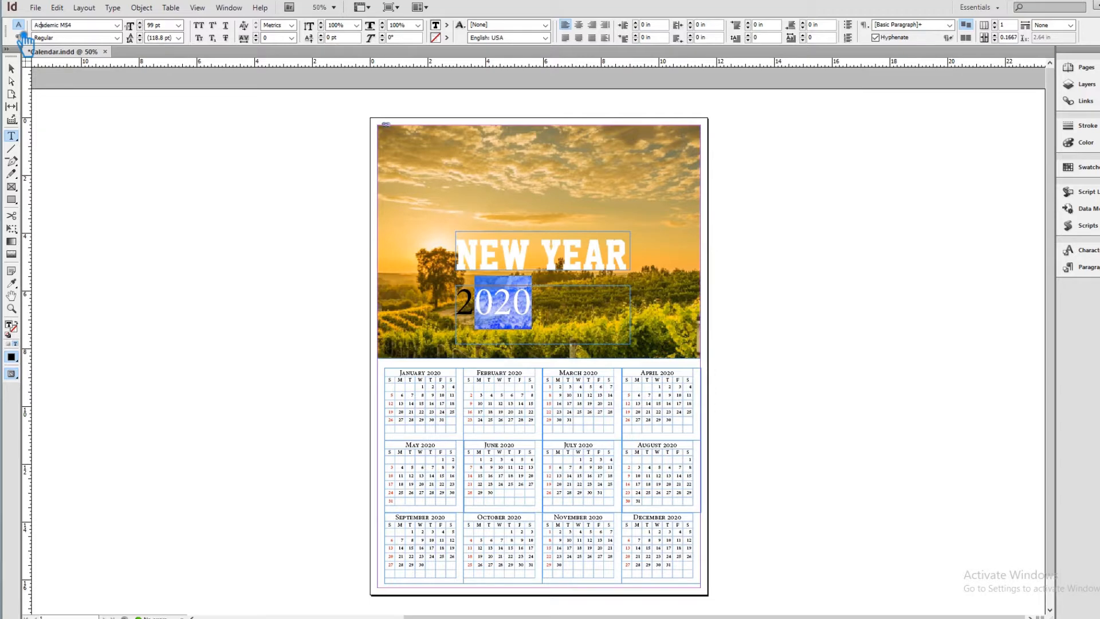
key("Return")
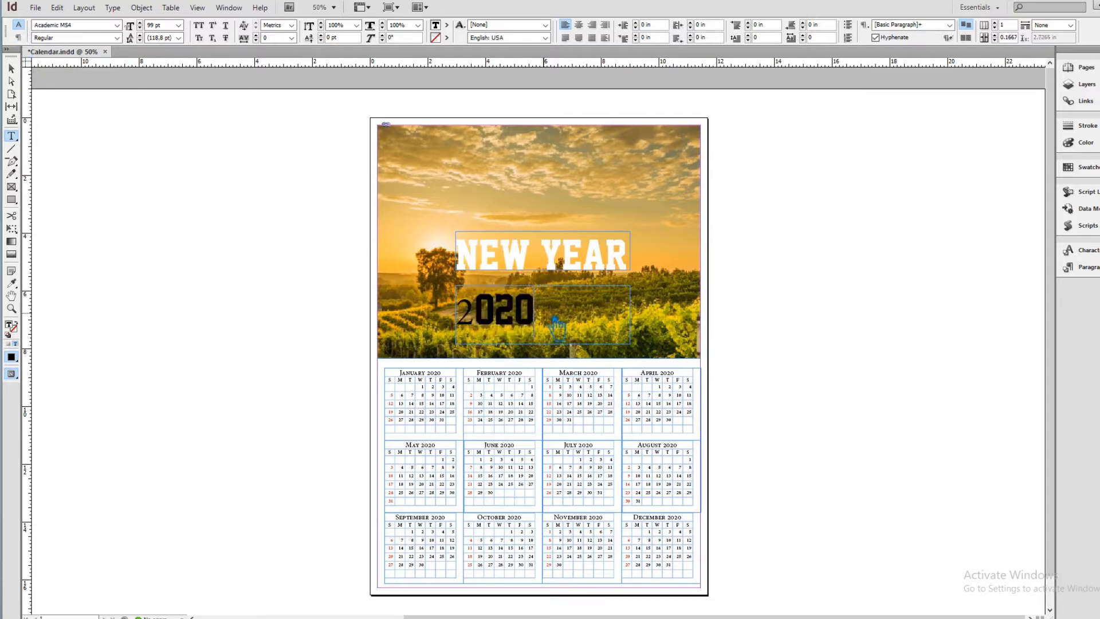
double_click(475, 317)
left_click(85, 28)
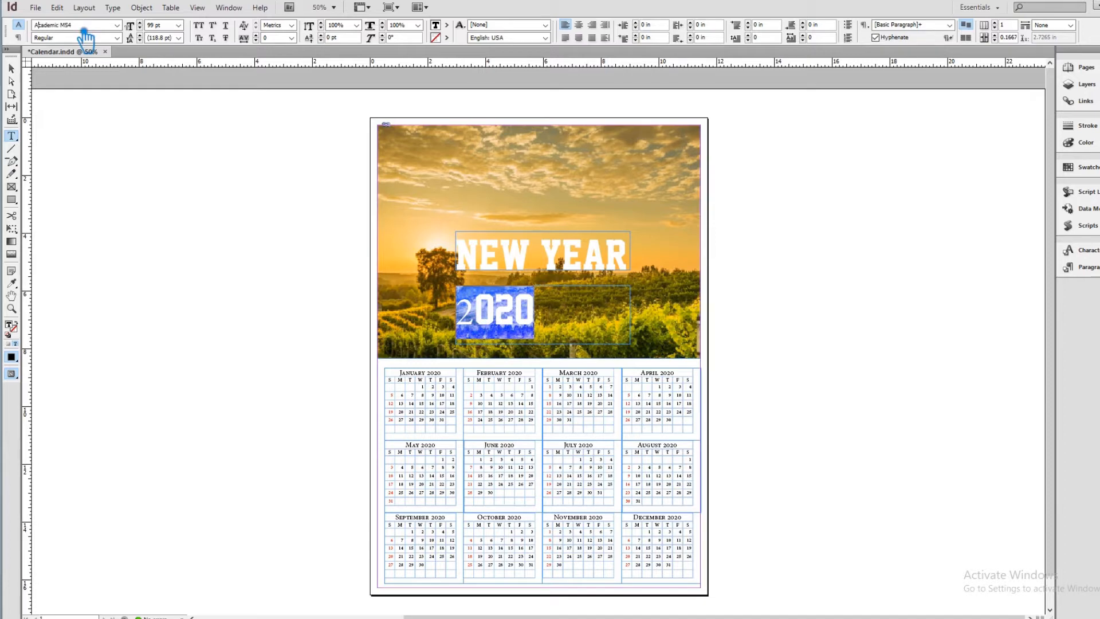
type("Ac")
key("Return")
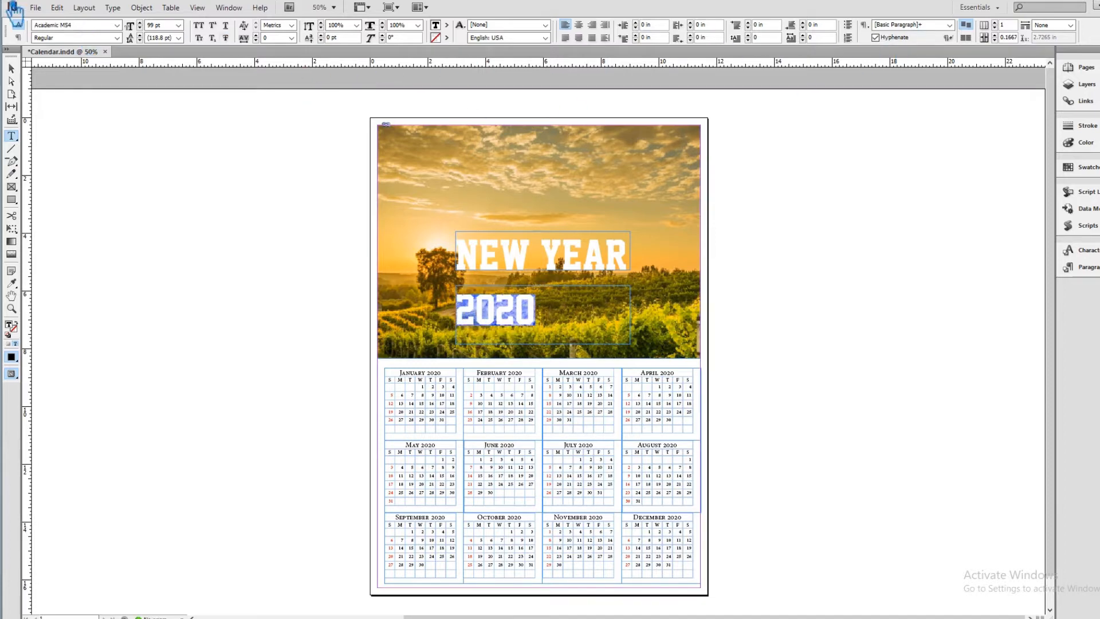
Step: Enlarge the "2020" text to 148 pt and centre it within its frame
scroll(153, 29, "up", 14)
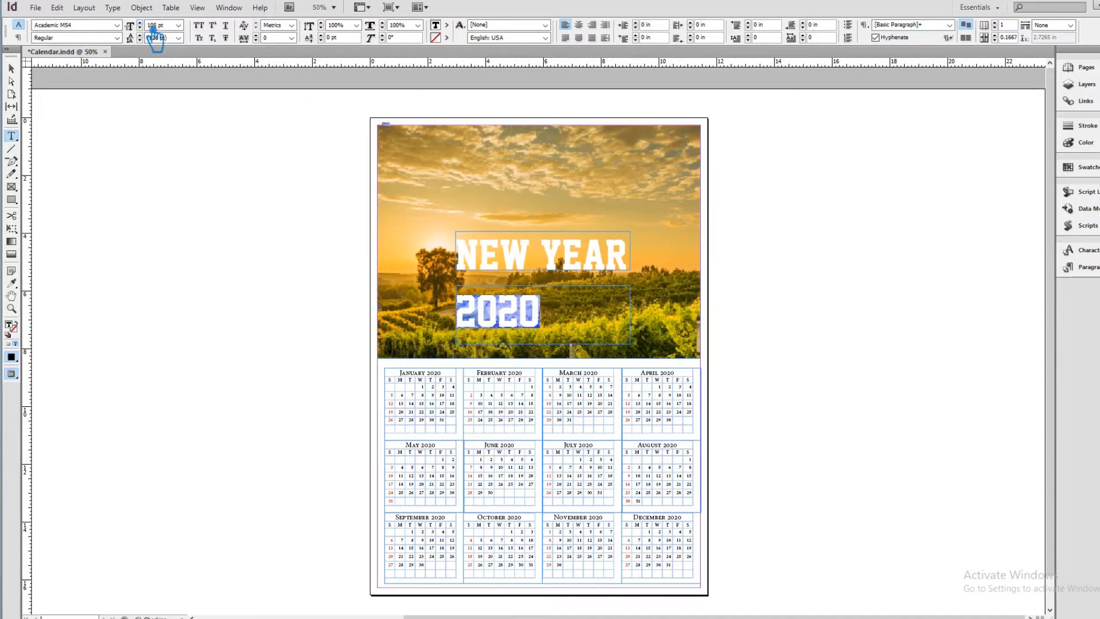
scroll(153, 29, "up", 17)
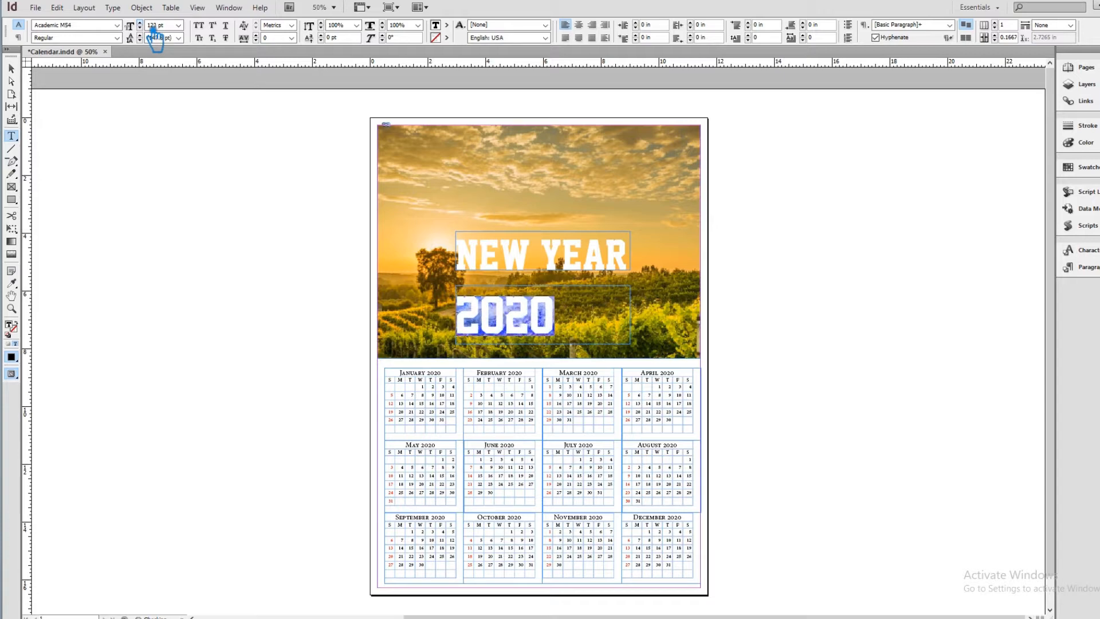
scroll(153, 29, "up", 14)
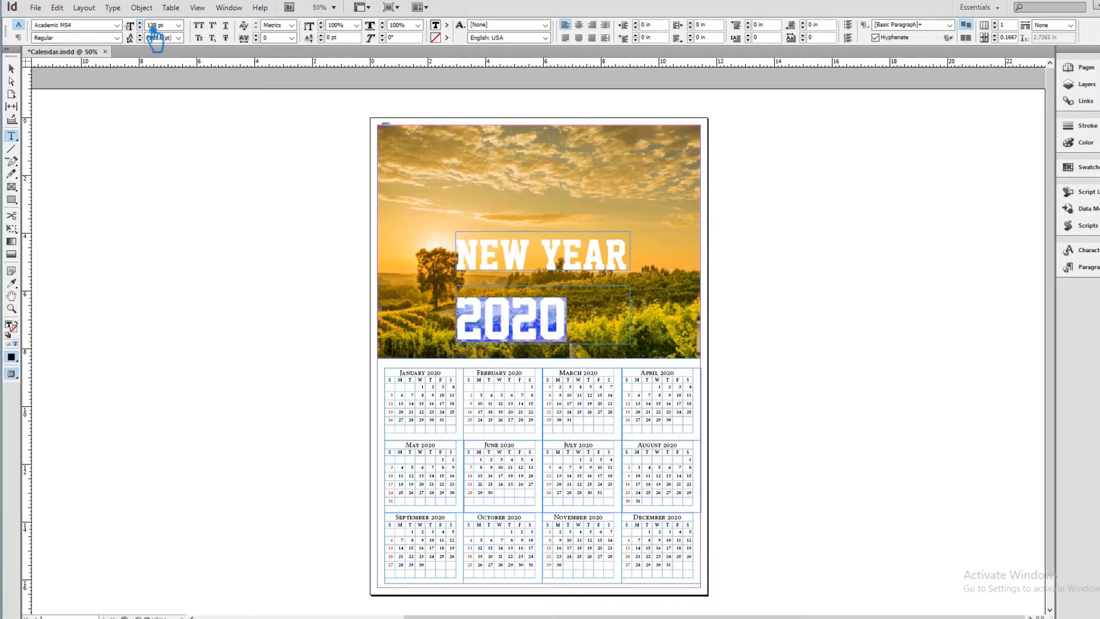
left_click(580, 26)
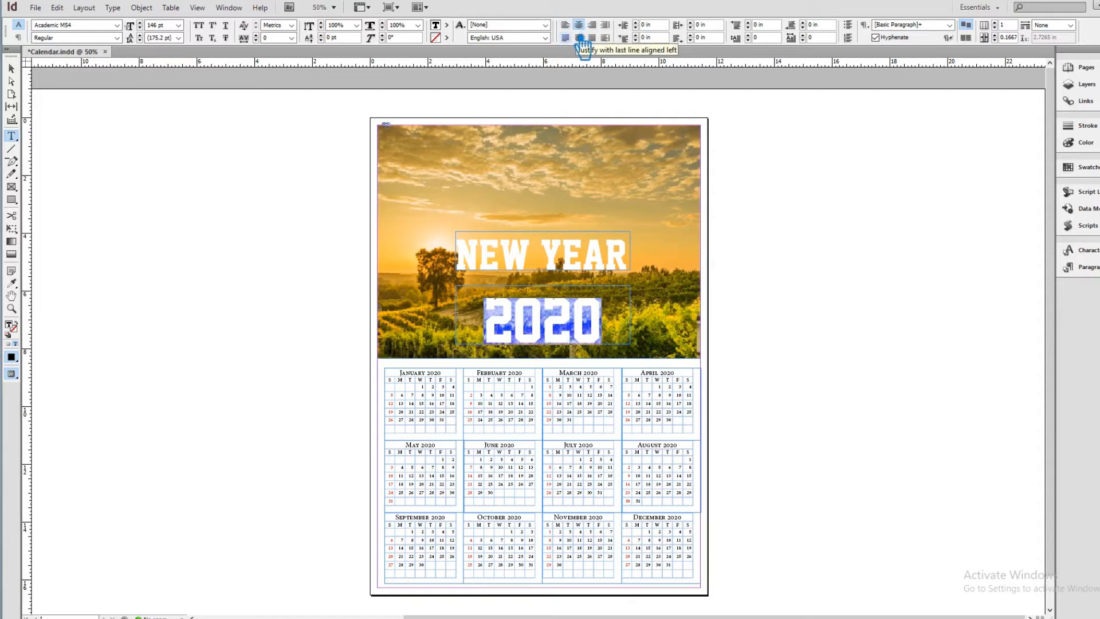
scroll(152, 29, "up", 1)
scroll(153, 29, "up", 1)
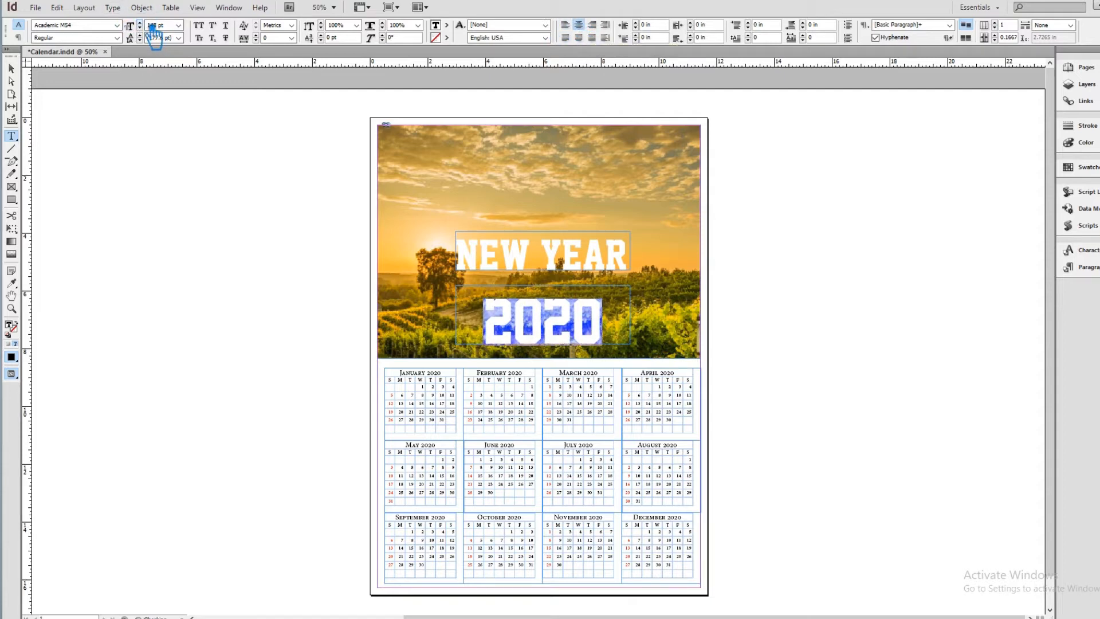
key("Escape")
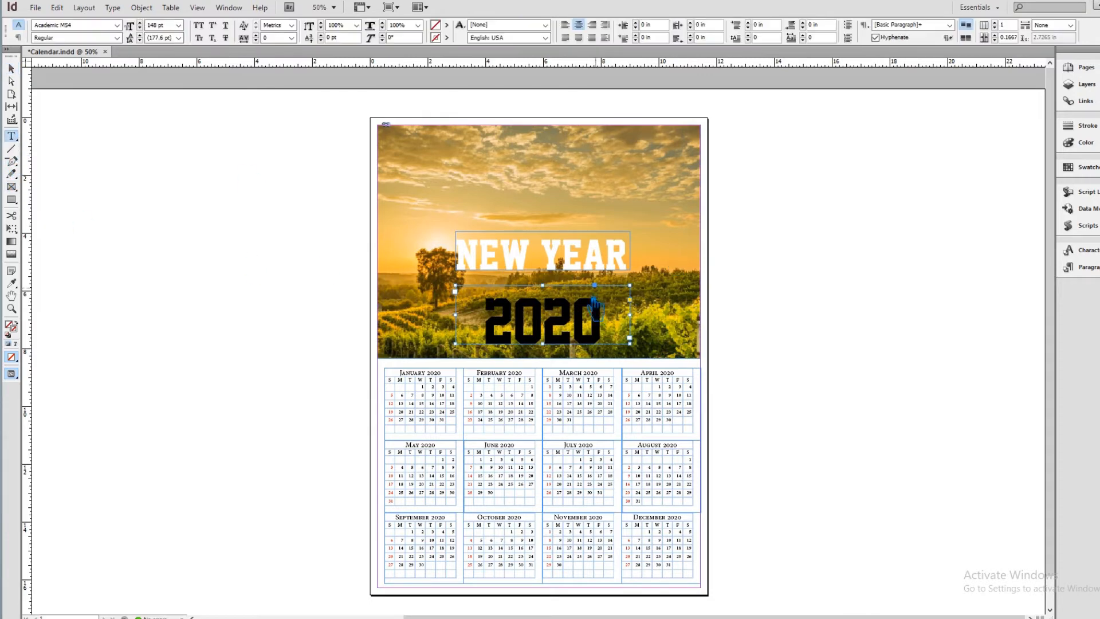
Step: Apply the white [Paper] swatch as the fill of the "2020" text and finish editing it
left_click_drag(608, 332, 472, 323)
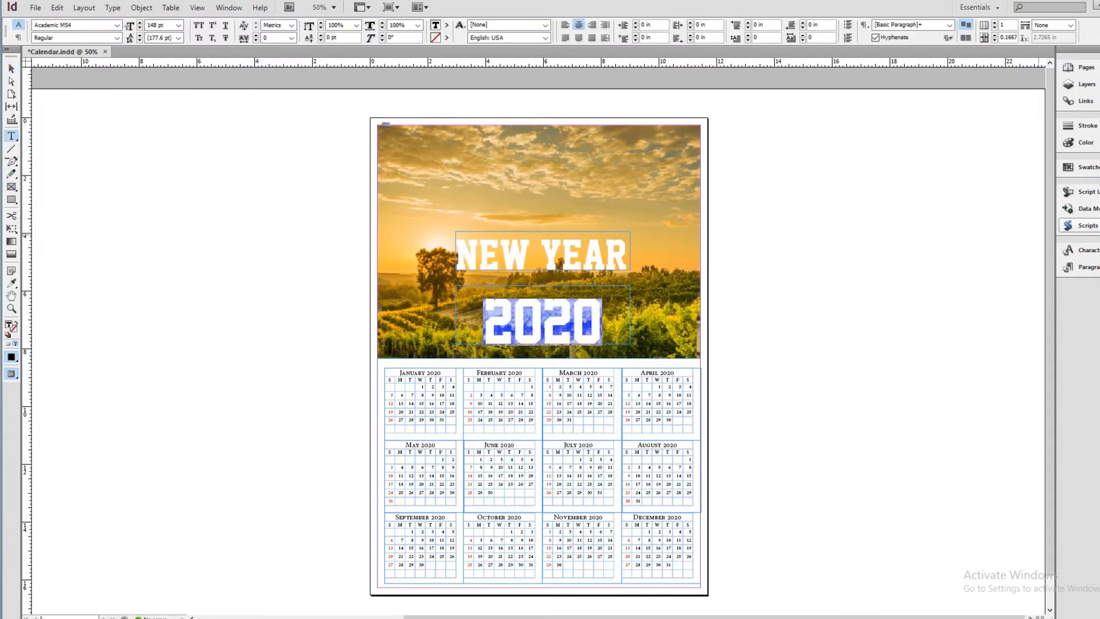
left_click(1097, 167)
left_click(964, 211)
left_click(1046, 156)
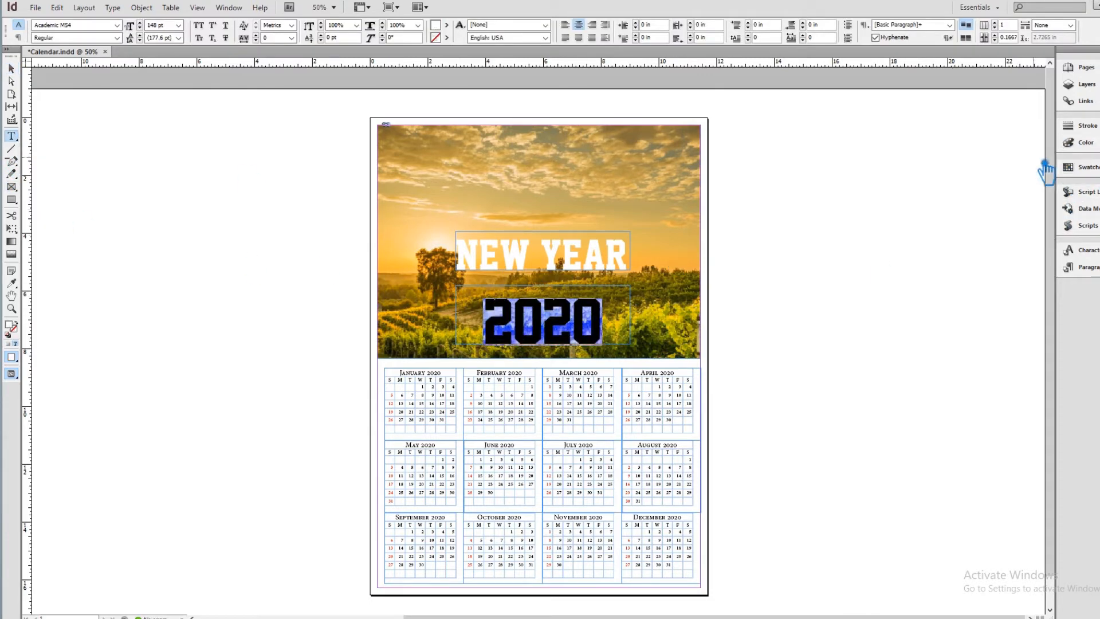
left_click(10, 69)
left_click(901, 282)
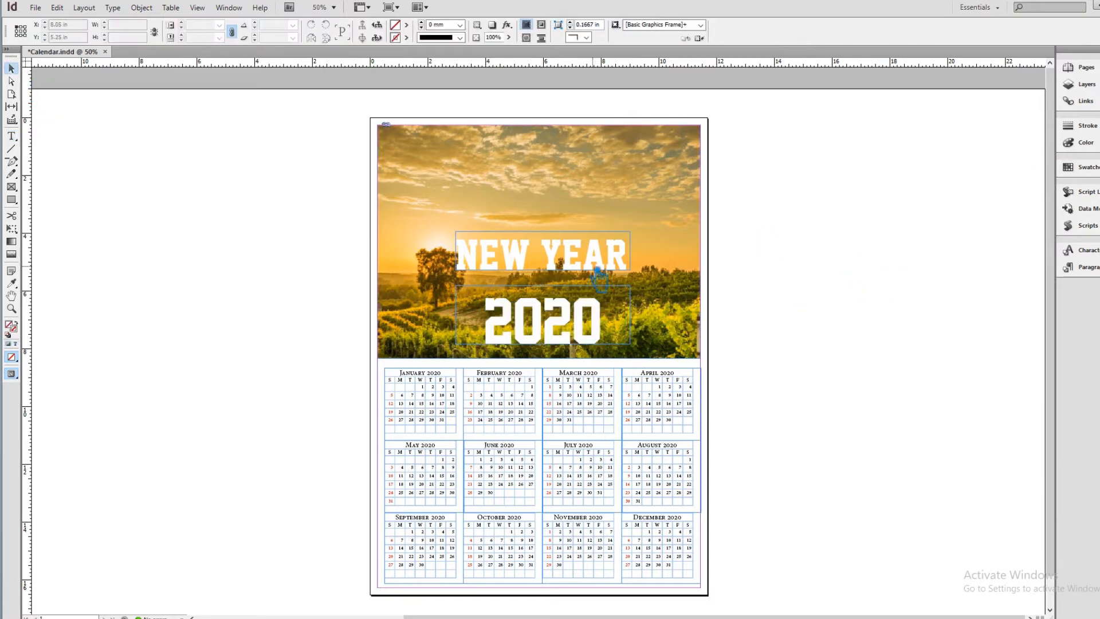
Step: Move the "New Year" title down so that its frame sits directly above "2020"
left_click(577, 267)
left_click_drag(578, 289, 579, 305)
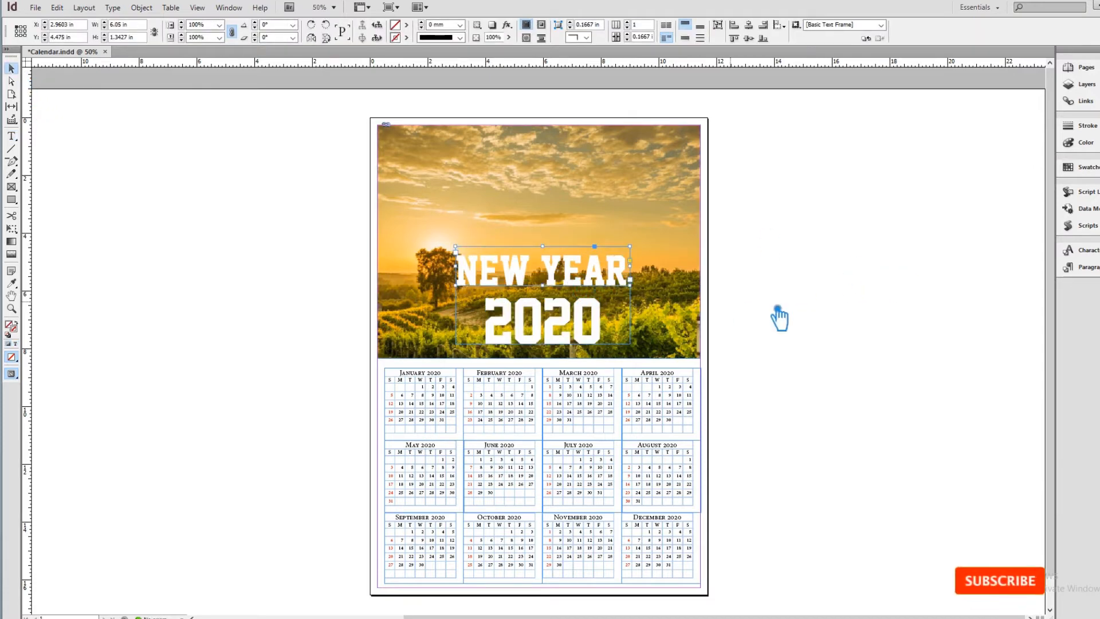
left_click(775, 315)
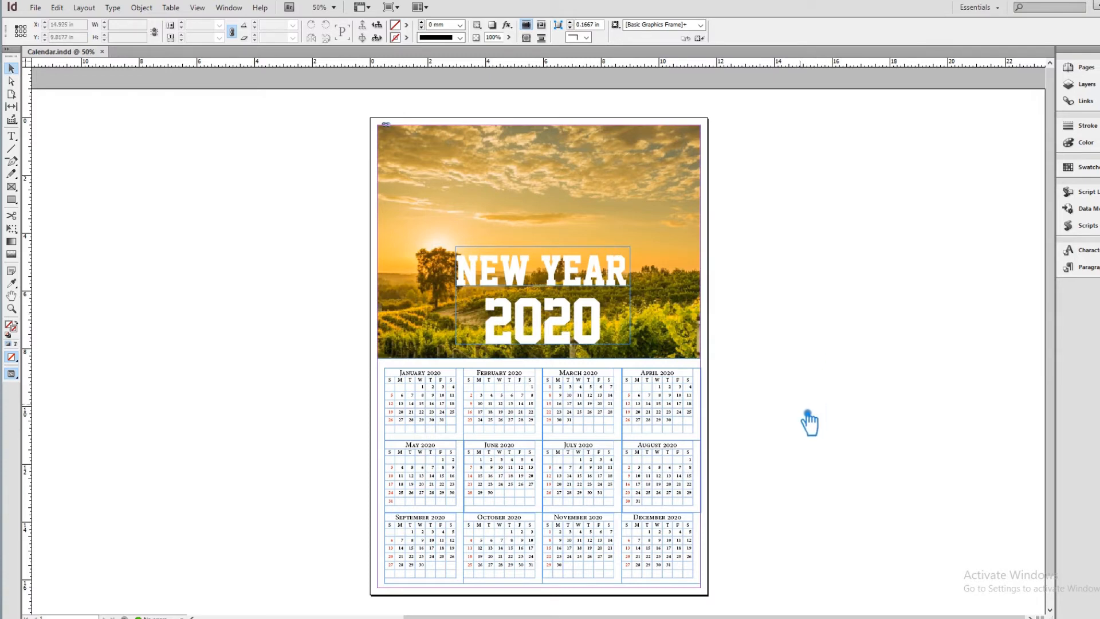
Step: Group the "New Year" and "2020" frames and nudge the group down to the photo's bottom edge
left_click(549, 293)
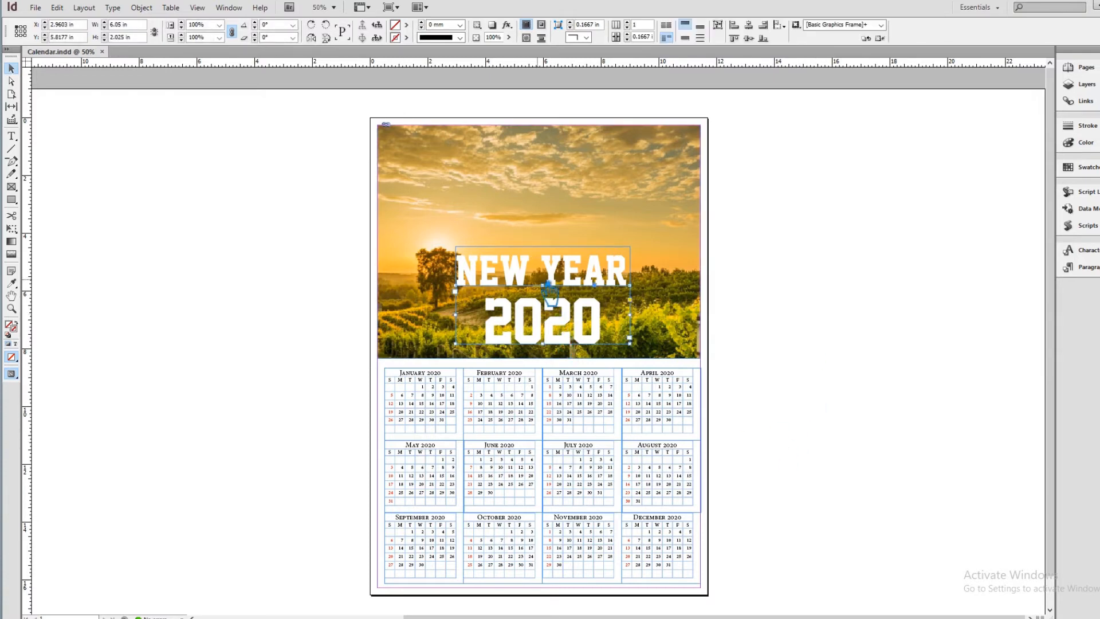
key("ctrl+g")
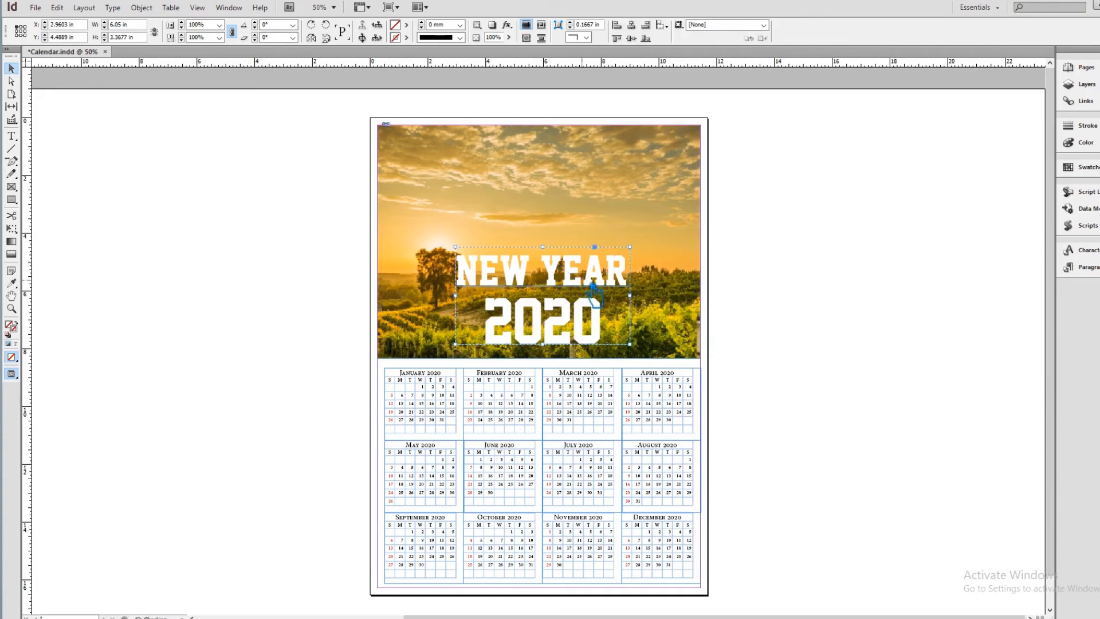
key("shift+Down")
key("shift+Down")
key("shift+Down")
key("Down")
key("Down")
key("Down")
key("Down")
key("Down")
left_click(777, 336)
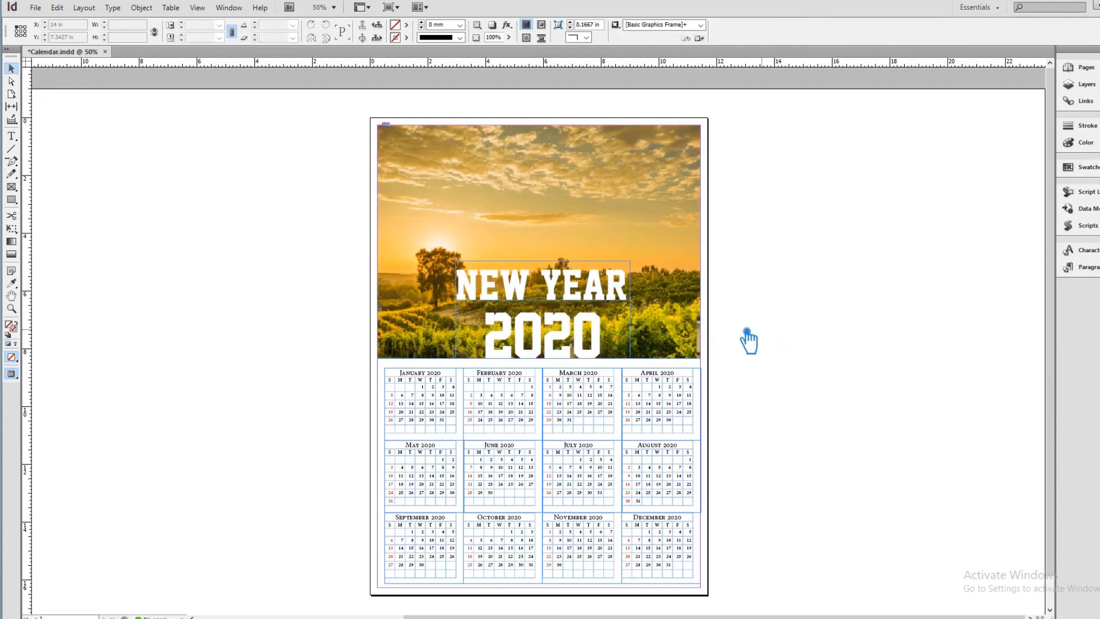